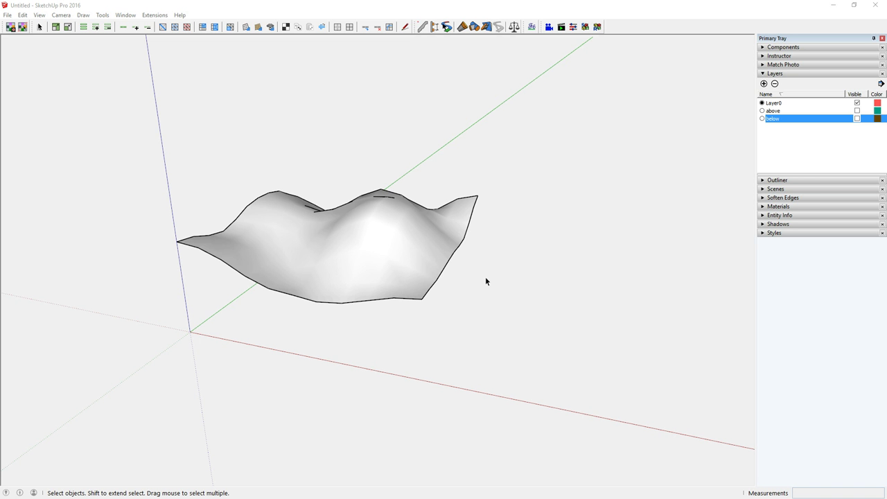
Step: Orbit around the terrain mesh and leave only its boundary edges selected
middle_click_drag(377, 247, 338, 338)
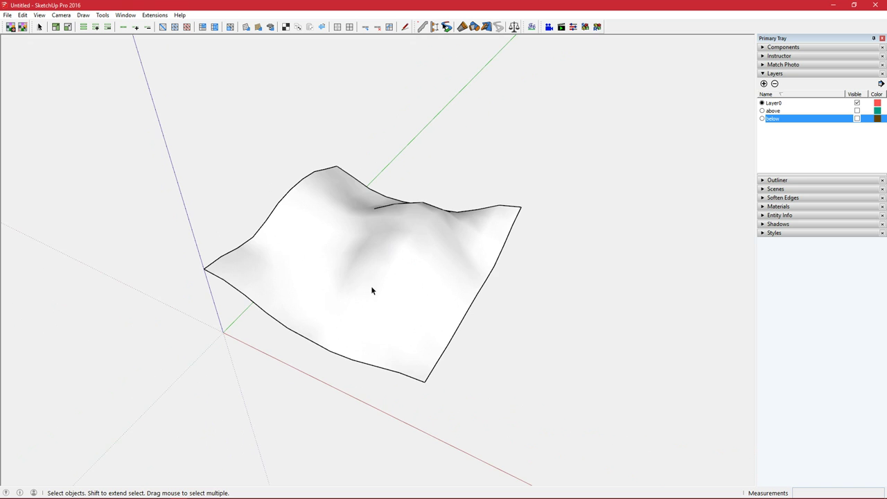
middle_click_drag(371, 290, 485, 223)
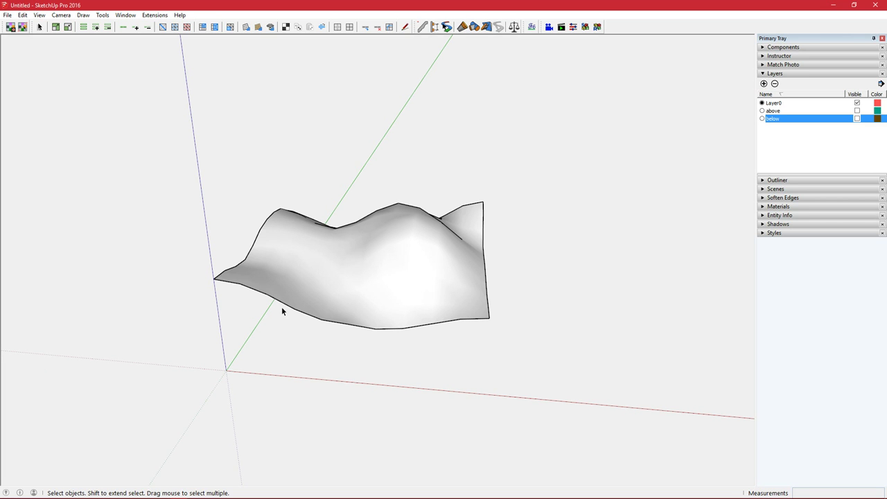
middle_click_drag(375, 266, 250, 286)
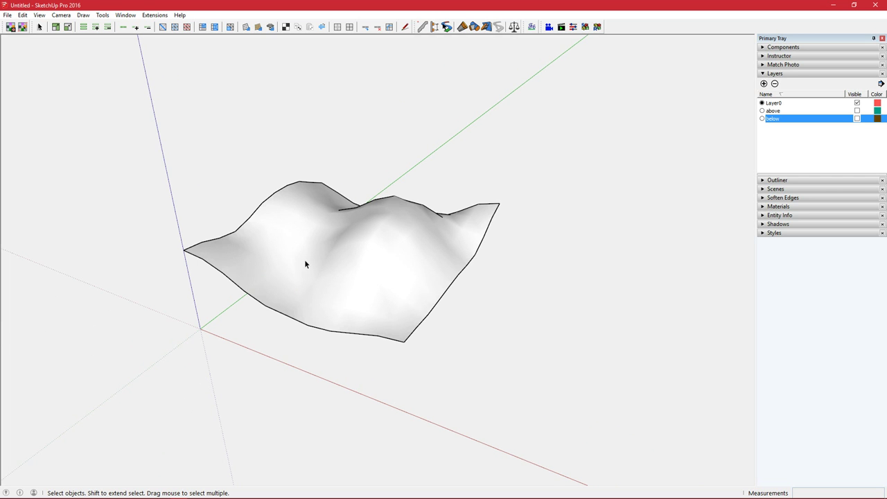
middle_click_drag(305, 264, 346, 282)
double_click(334, 259)
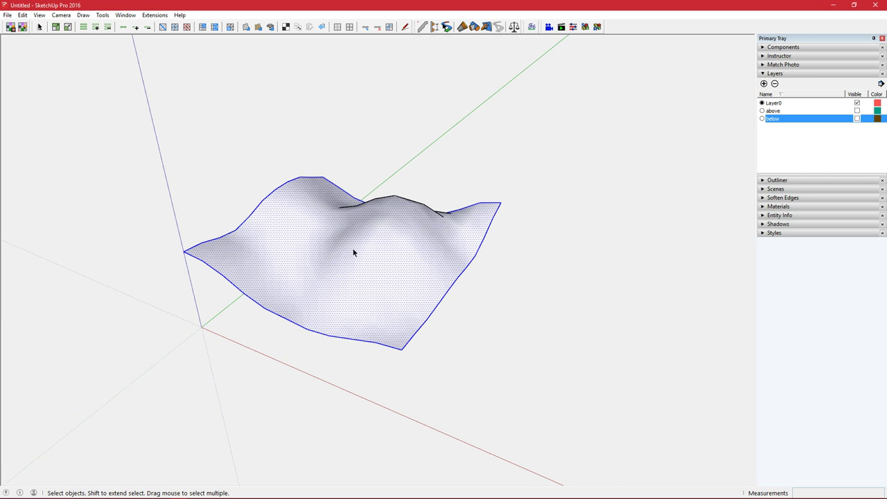
left_click(228, 312)
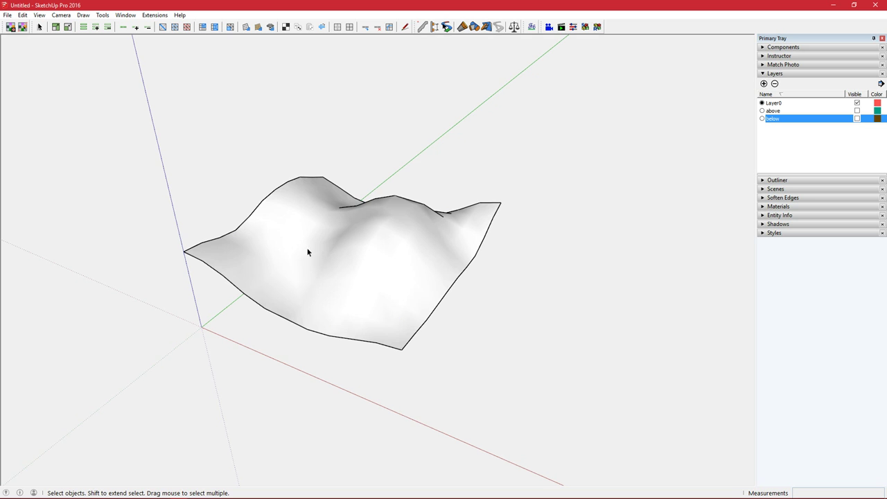
middle_click_drag(307, 252, 352, 323)
triple_click(337, 243)
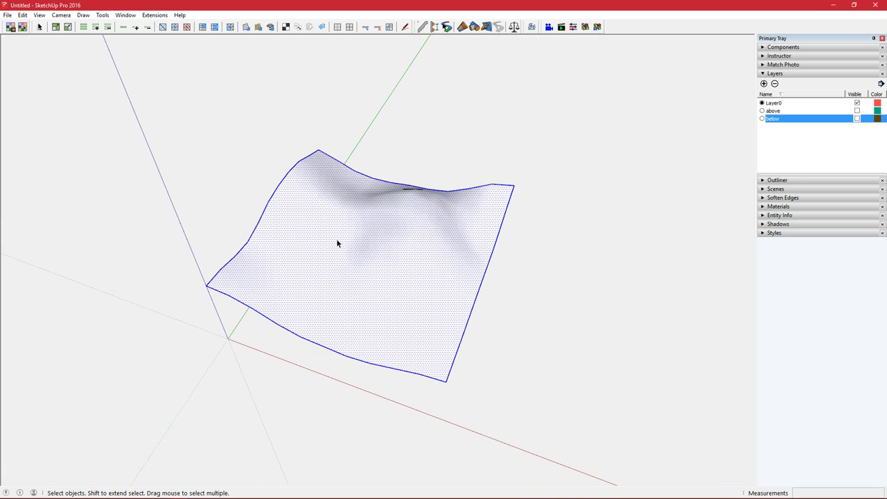
left_click(321, 291, "shift")
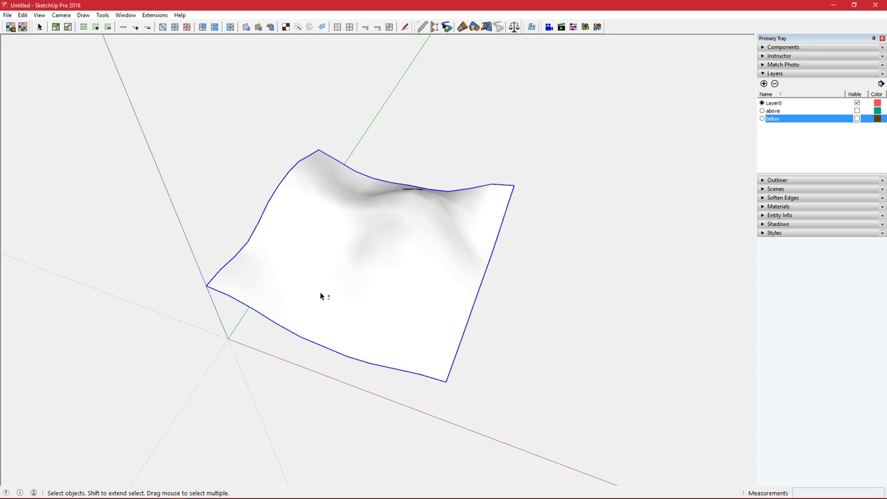
Step: Drop the boundary vertices To Nearest Object, forming walls down to the ground
middle_click_drag(321, 291, 276, 164)
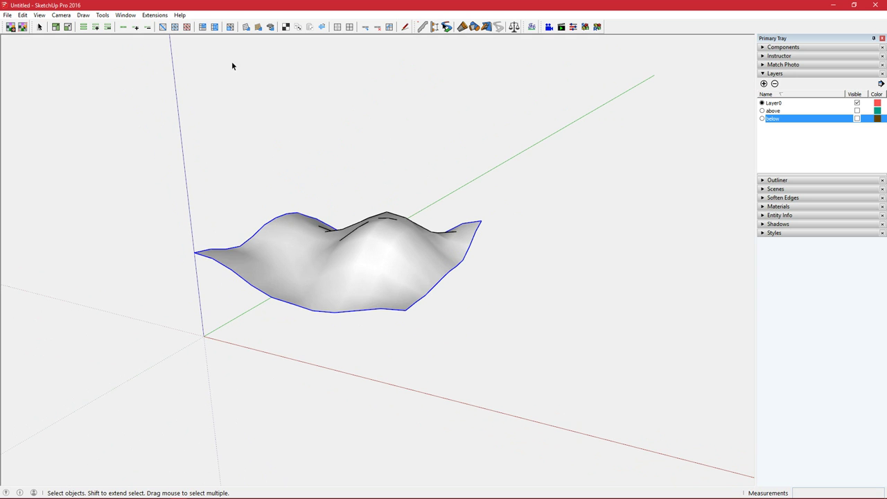
left_click(154, 15)
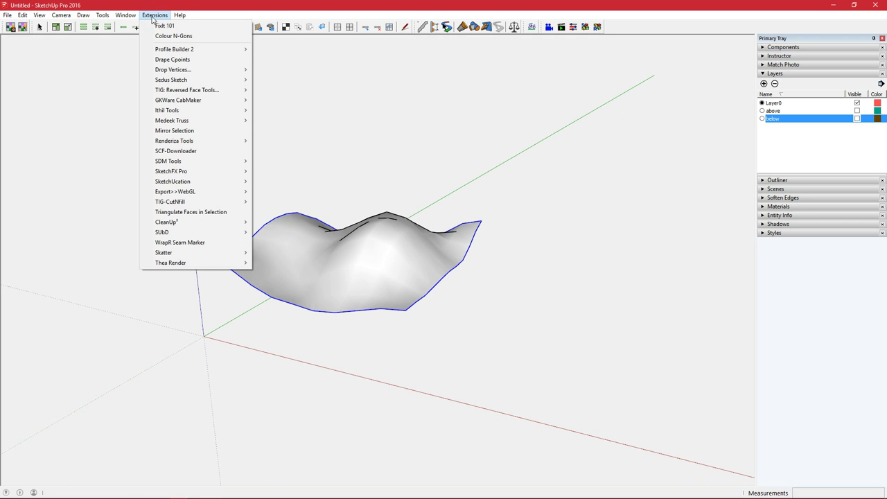
mouse_move(195, 70)
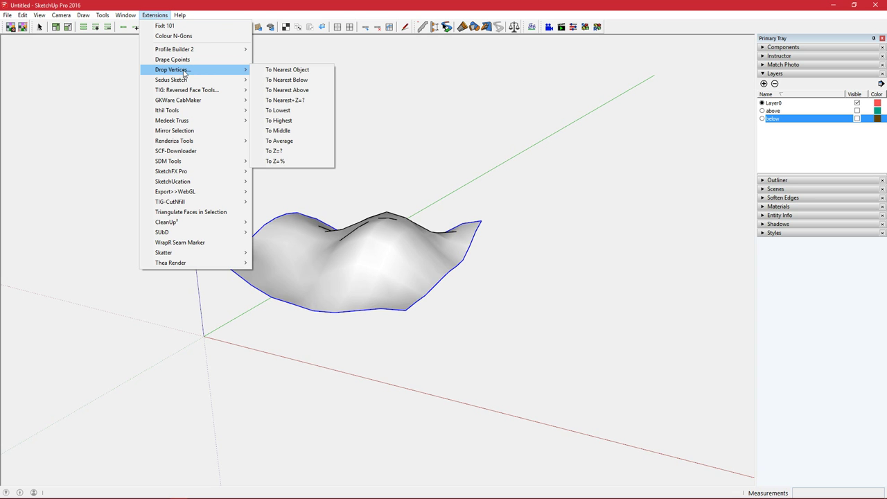
left_click(264, 70)
middle_click_drag(215, 264, 423, 277)
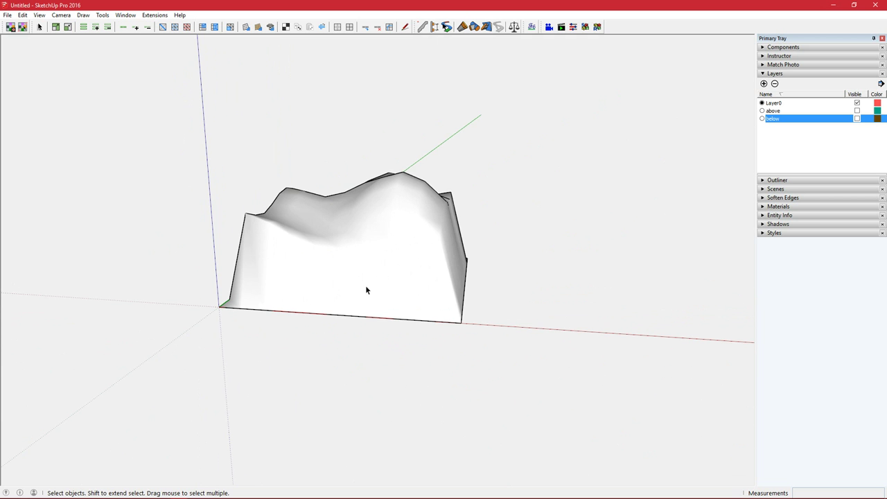
Step: Zoom out and select the restored floating terrain with its border edges
middle_click_drag(442, 245, 363, 262)
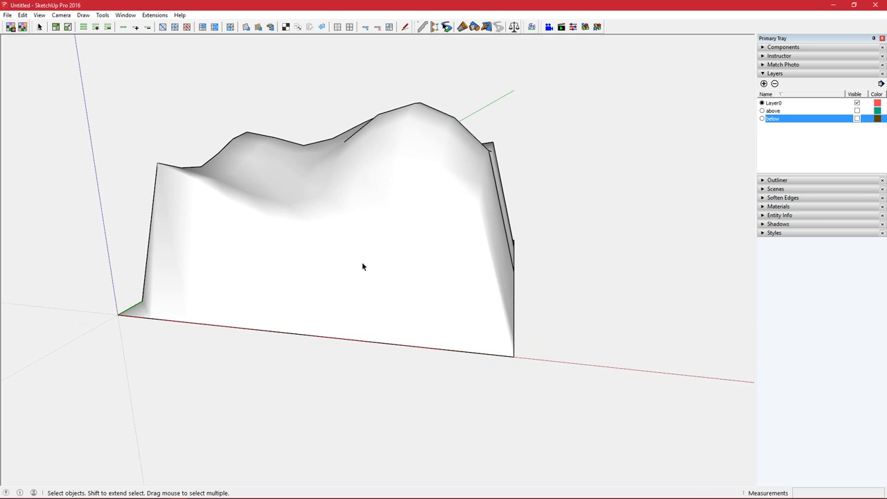
scroll(363, 262, "down", 2)
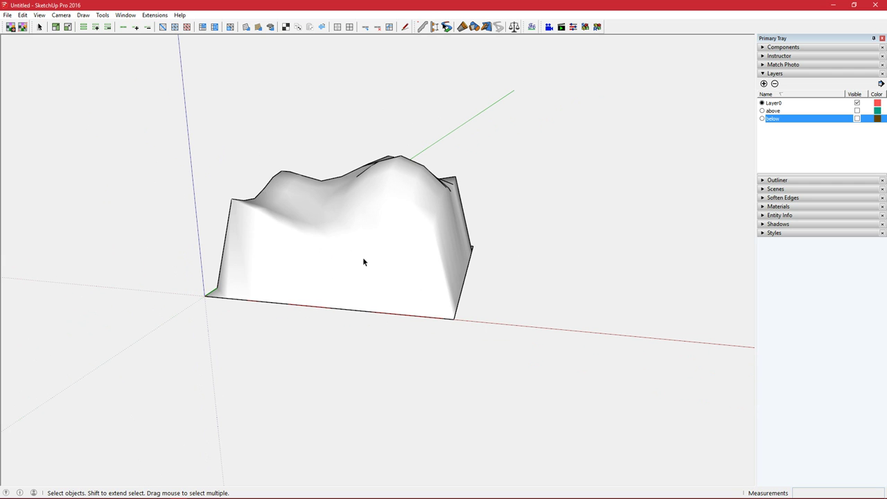
middle_click_drag(340, 223, 322, 217)
double_click(325, 207)
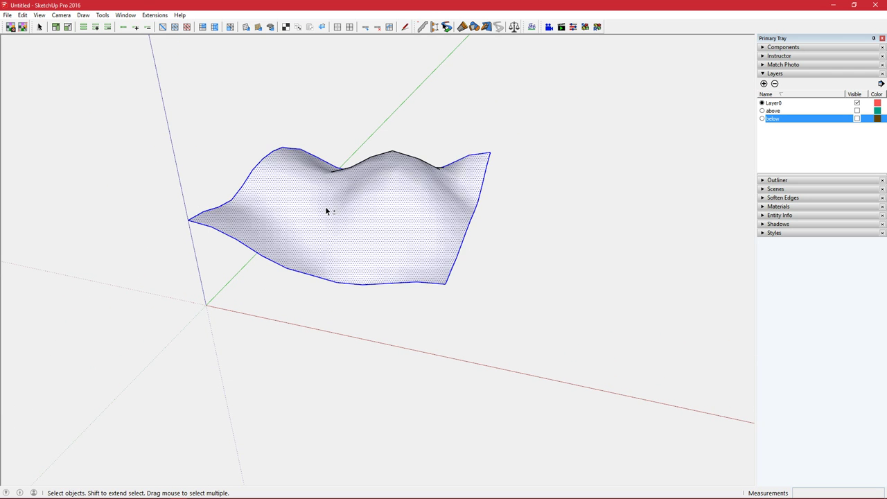
Step: Try Drop Vertices To Nearest Above on the terrain
left_click(155, 15)
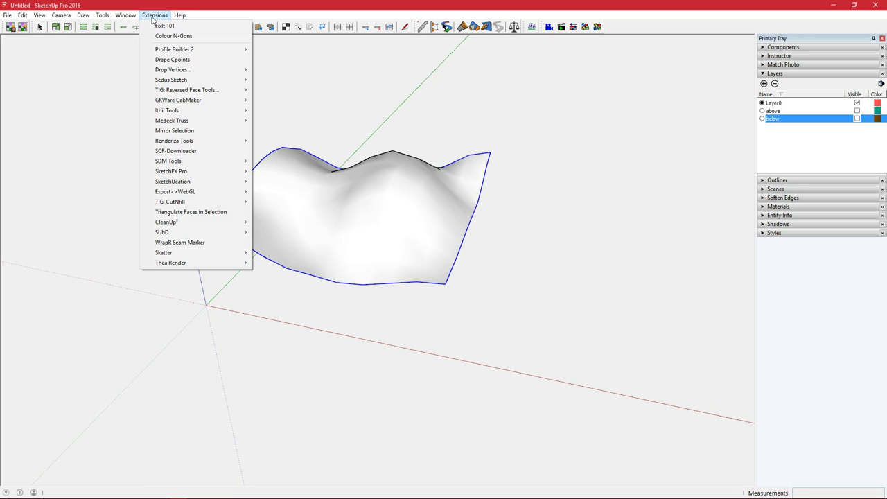
mouse_move(201, 70)
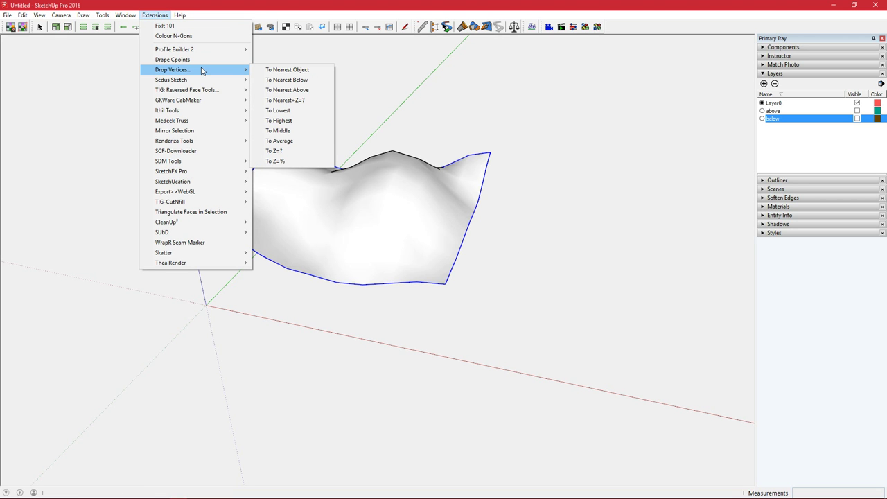
left_click(291, 92)
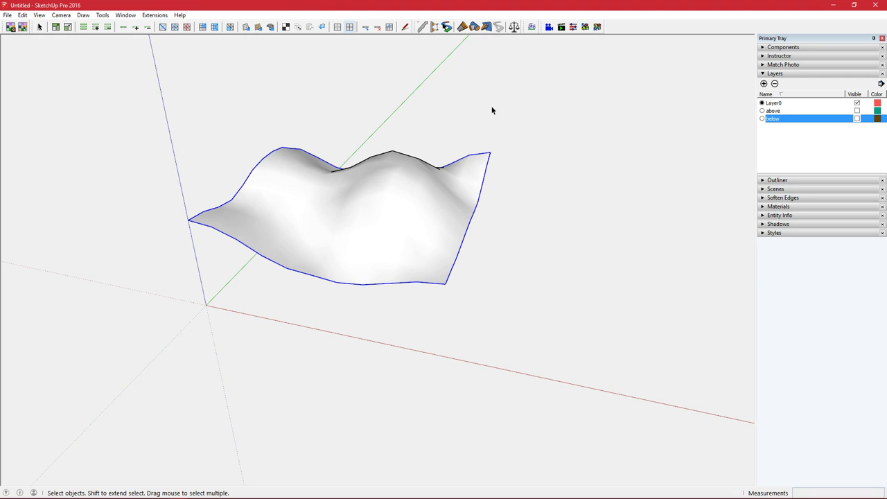
Step: Show the 'below' layer's grey plane, test To Nearest Object, then undo it
left_click(857, 119)
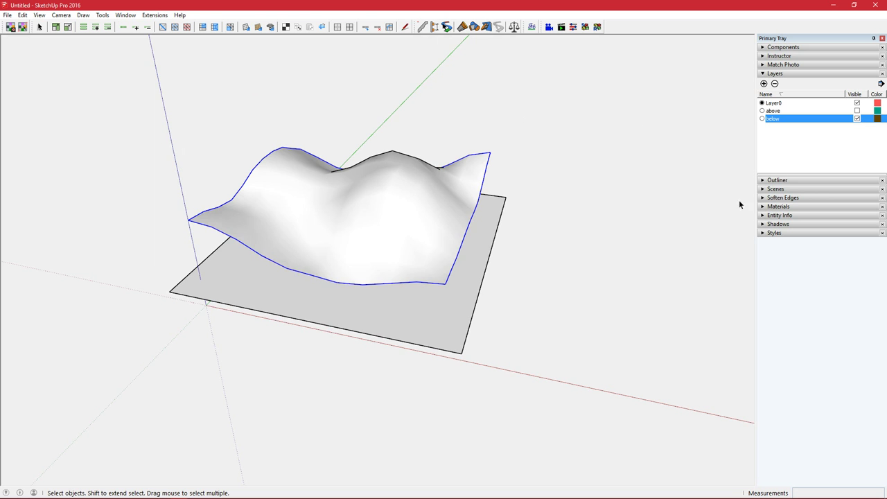
middle_click_drag(671, 278, 624, 208)
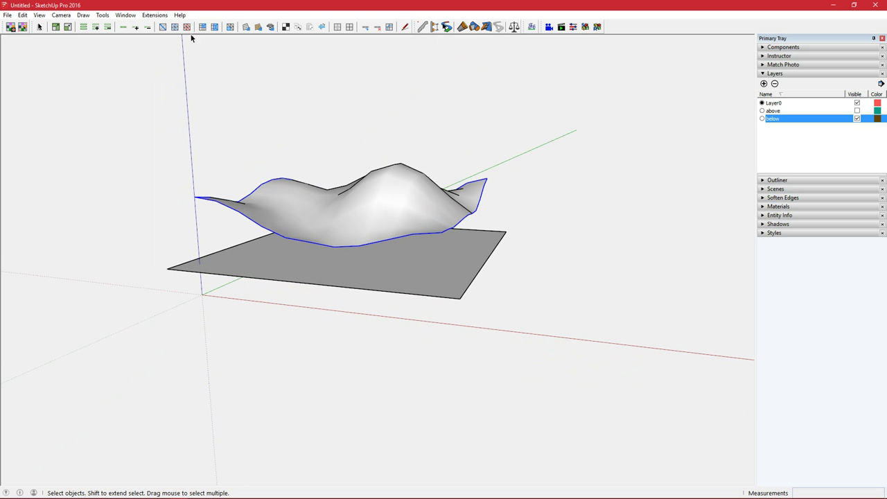
left_click(154, 15)
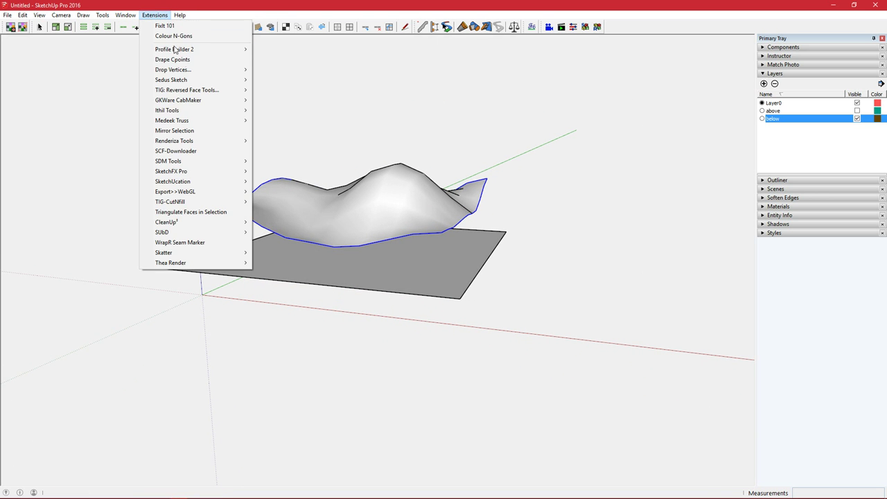
left_click(270, 71)
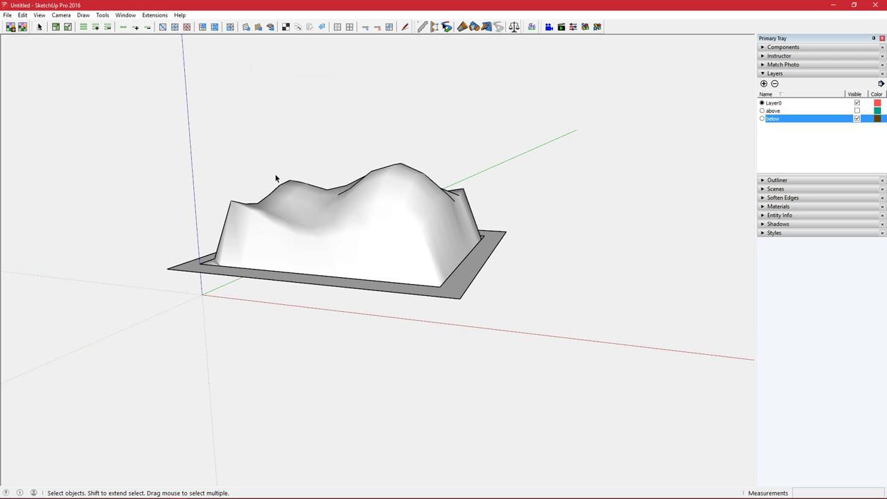
key("ctrl+z")
Step: Drop the terrain's boundary vertices To Nearest Below, forming walls onto the grey plane
left_click(318, 209)
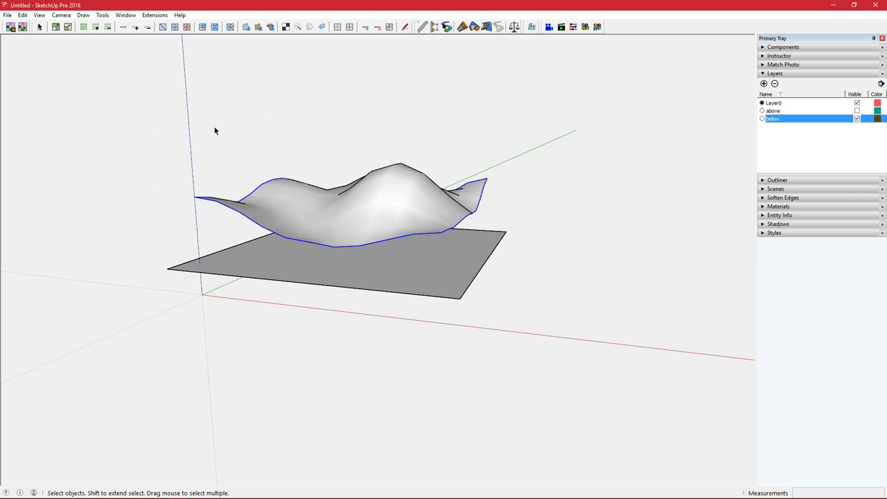
left_click(155, 15)
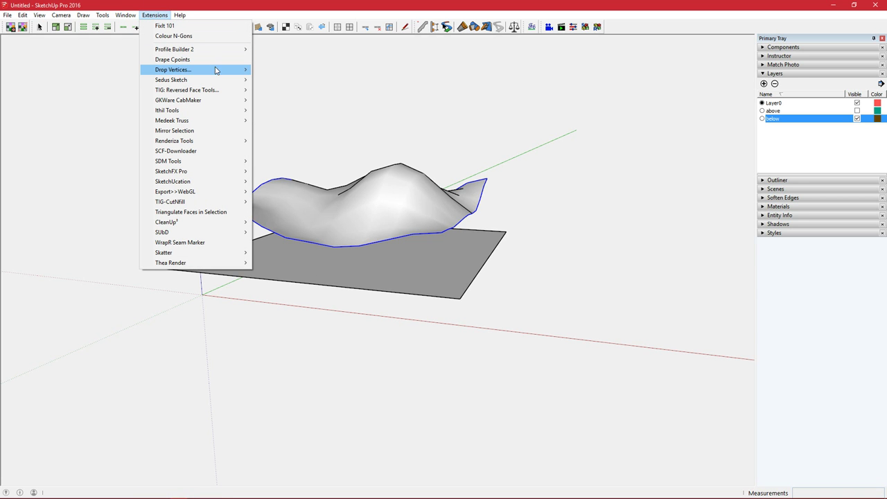
mouse_move(215, 69)
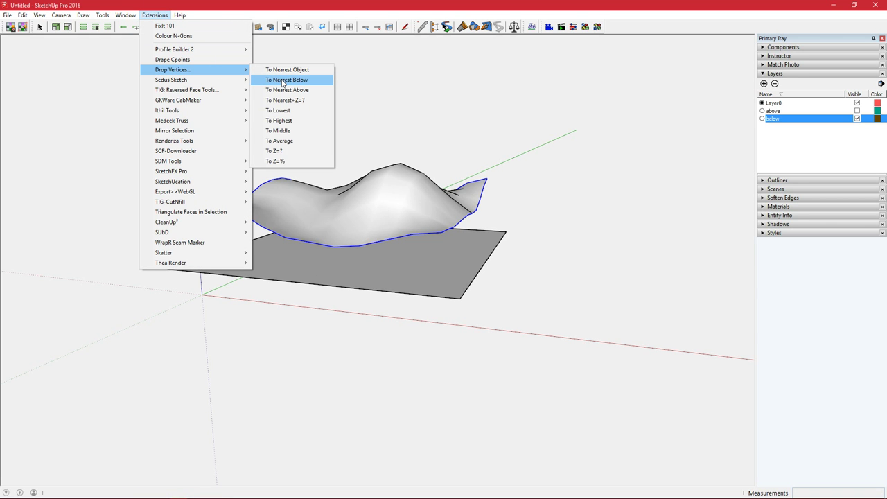
left_click(282, 80)
middle_click_drag(321, 115, 429, 204)
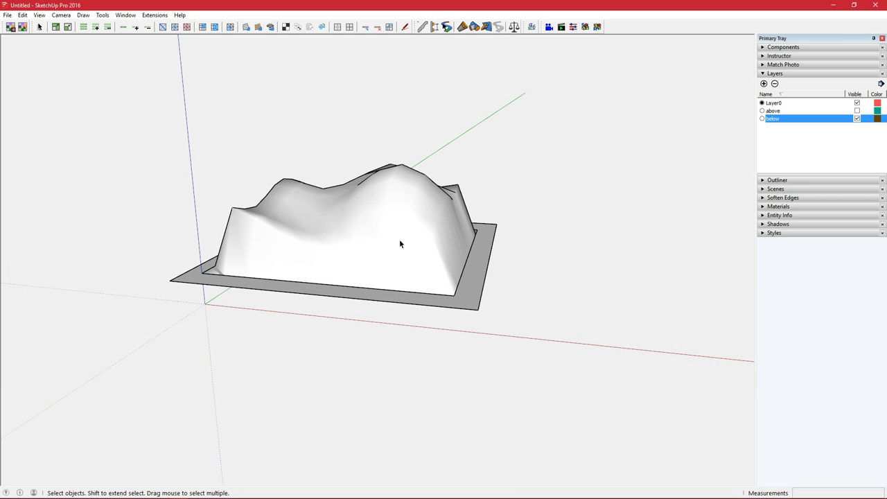
Step: Undo the dropped skirt and tilt the grey base plane 5.3° about its edge
key("ctrl+z")
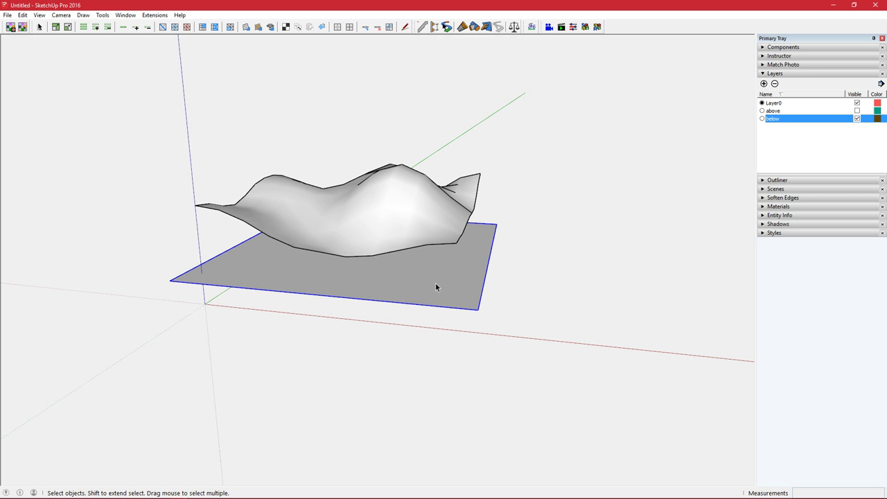
key("q")
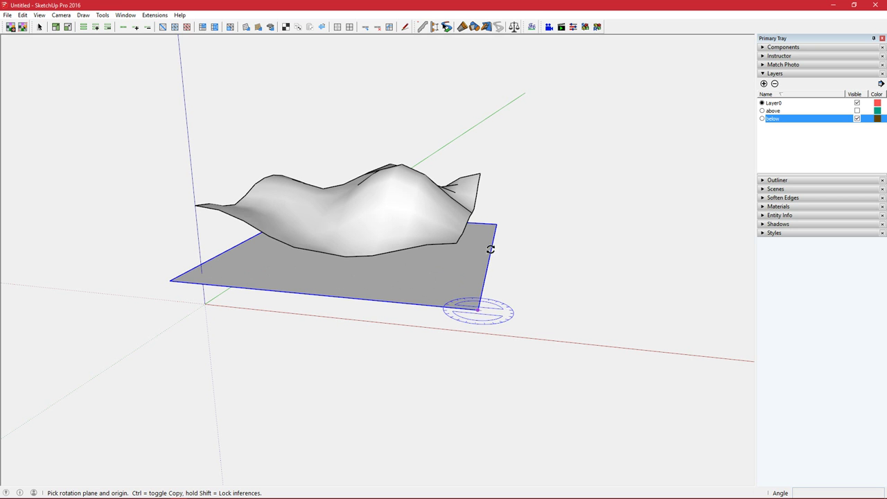
left_click_drag(490, 249, 497, 224)
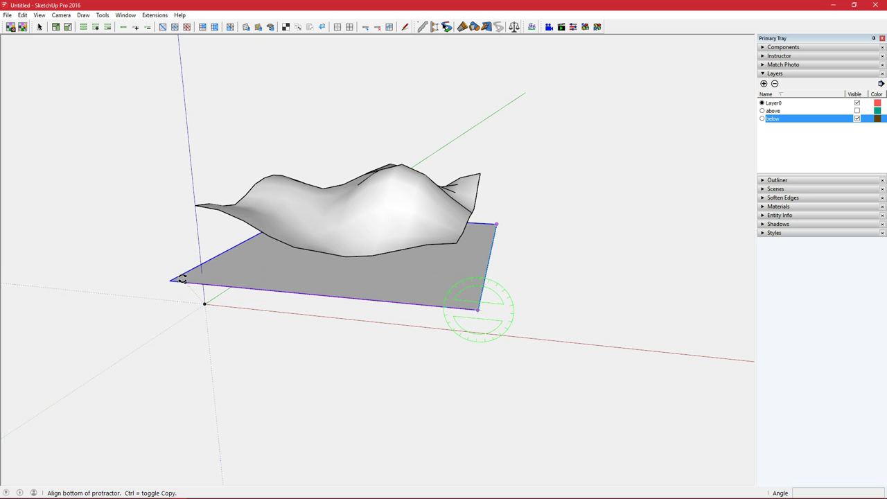
left_click(181, 279)
left_click(182, 296)
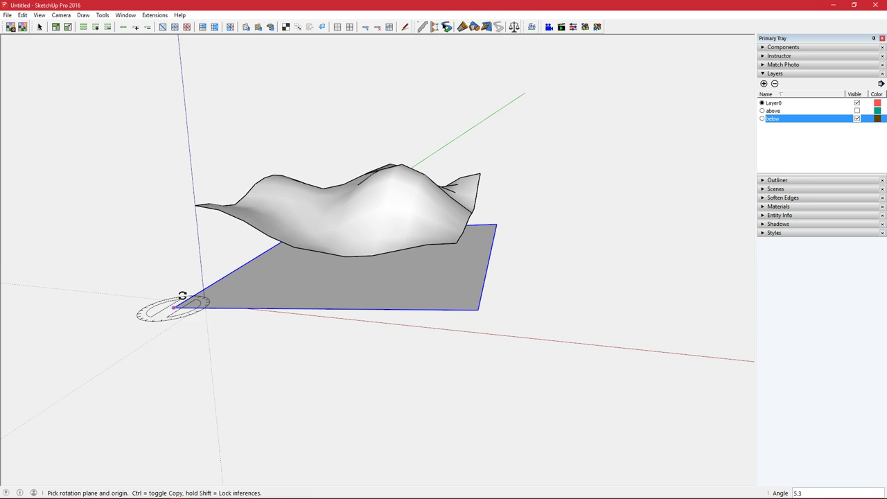
key("space")
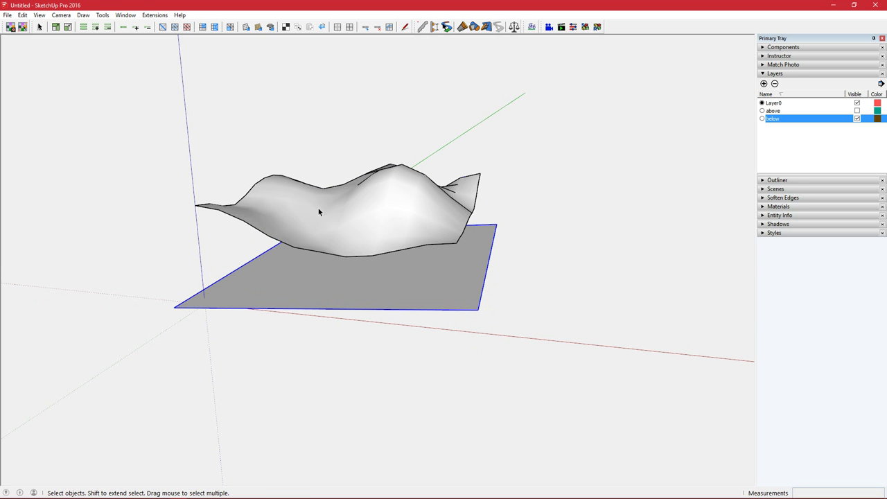
Step: Select the terrain mesh and bring up the Drop Vertices submenu
left_click(319, 210)
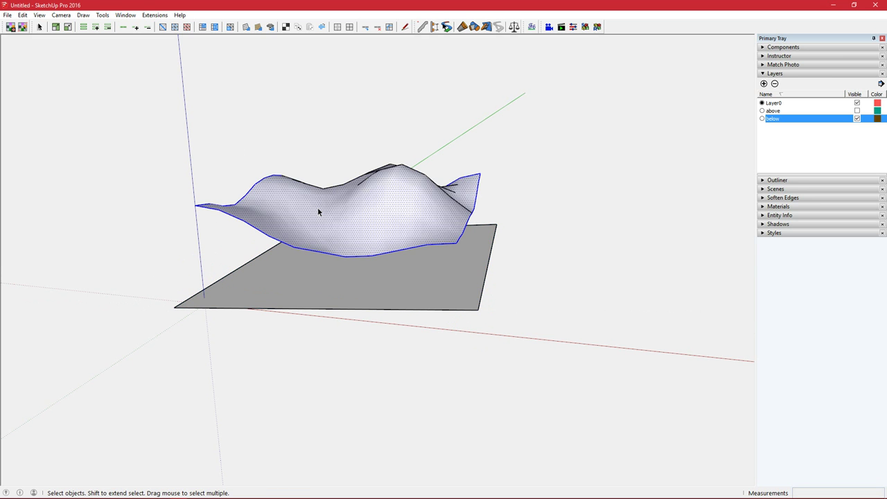
left_click(155, 15)
mouse_move(226, 71)
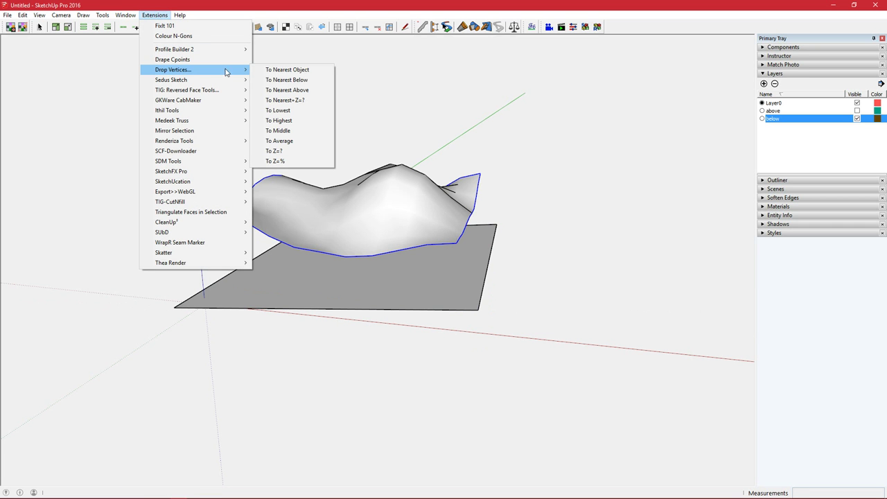
Step: Drop the terrain's boundary To Nearest Below onto the tilted plane, then hide the 'below' layer
left_click(280, 81)
middle_click_drag(302, 200, 329, 217)
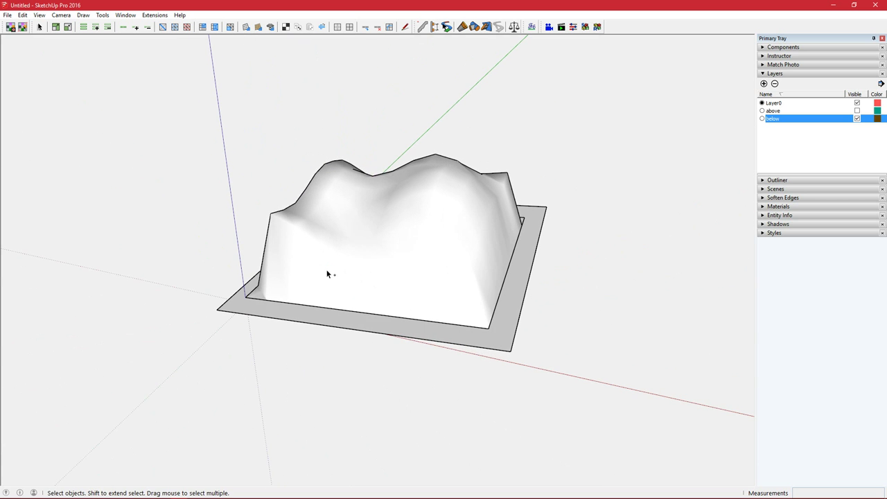
middle_click_drag(327, 274, 443, 288)
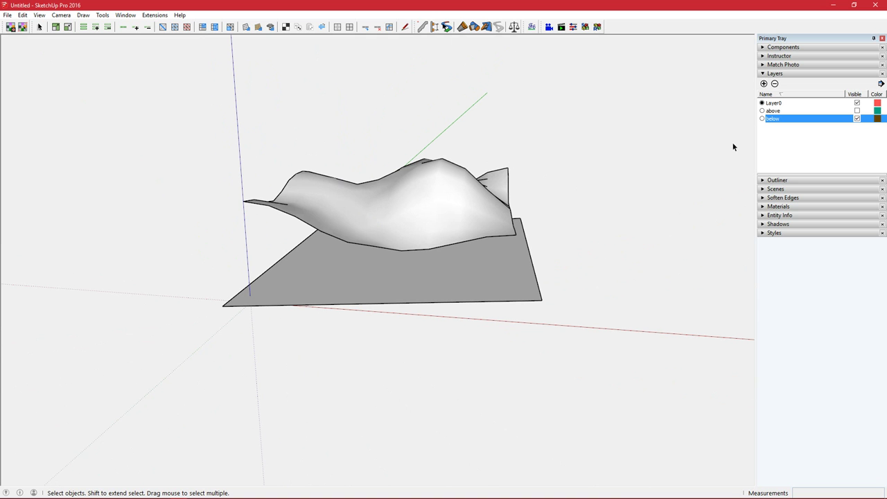
left_click(857, 119)
Step: Show the 'above' layer's plane and raise the terrain's boundary To Nearest Above
left_click(857, 110)
middle_click_drag(471, 146, 499, 215)
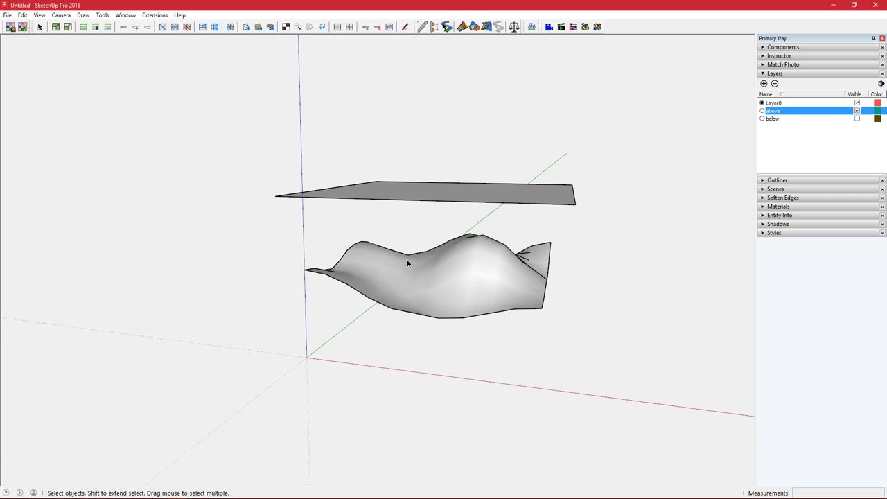
left_click(407, 260)
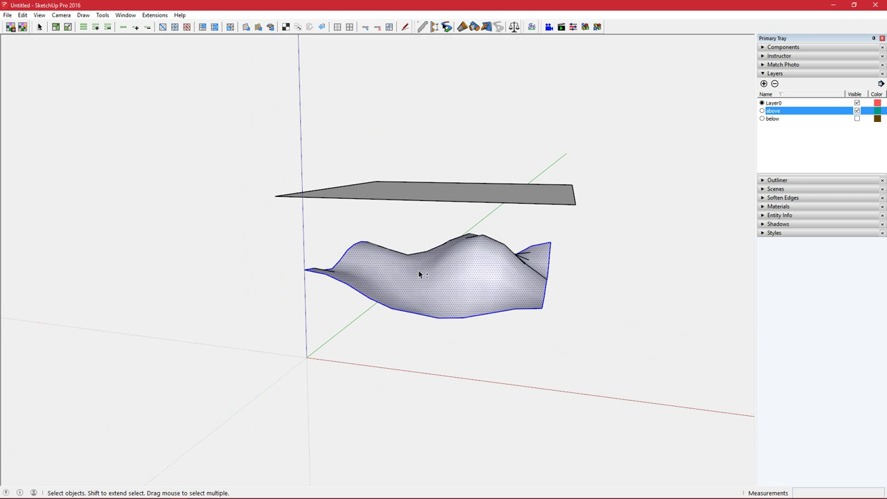
left_click(155, 14)
mouse_move(202, 70)
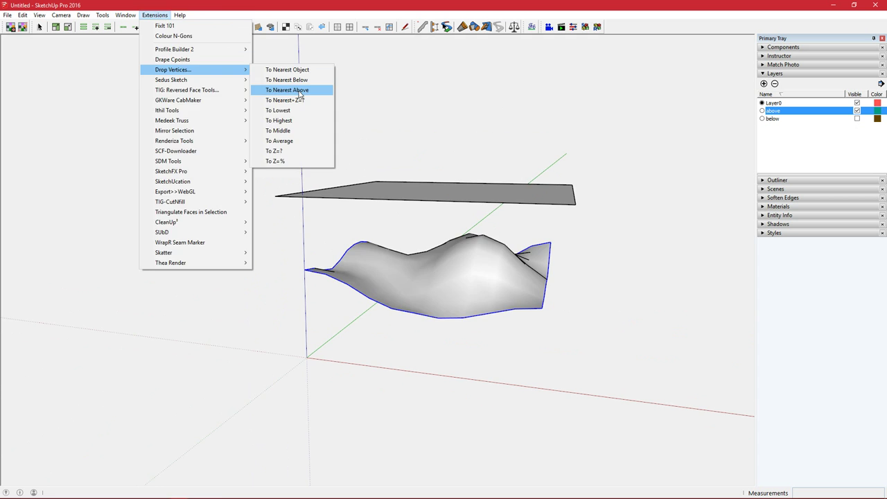
left_click(294, 80)
middle_click_drag(378, 200, 320, 317)
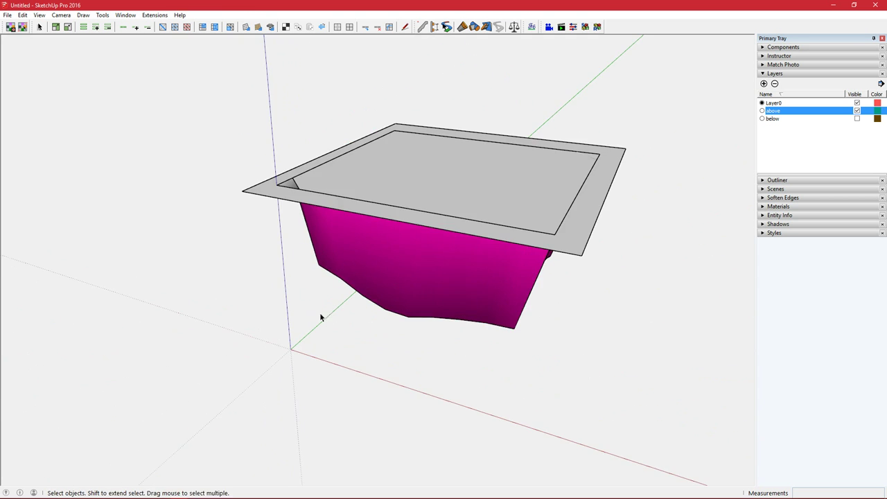
Step: Undo the raise, hide the 'above' plane, and reselect only the terrain's boundary edges
left_click(857, 111)
middle_click_drag(523, 181, 527, 253)
key("ctrl+z")
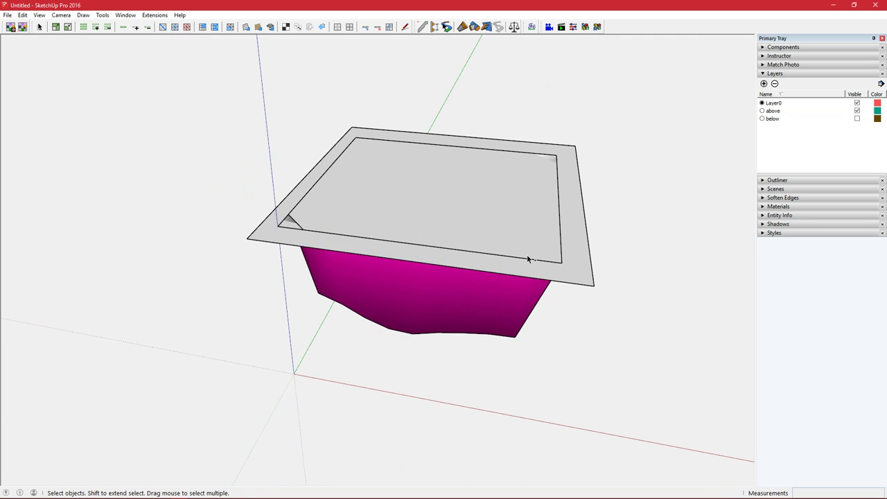
key("ctrl+z")
left_click(857, 111)
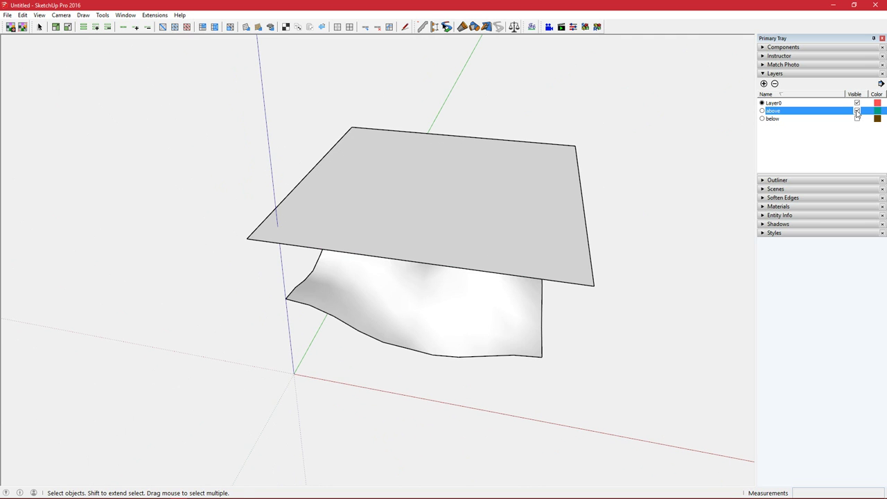
middle_click_drag(511, 281, 455, 267)
double_click(456, 267)
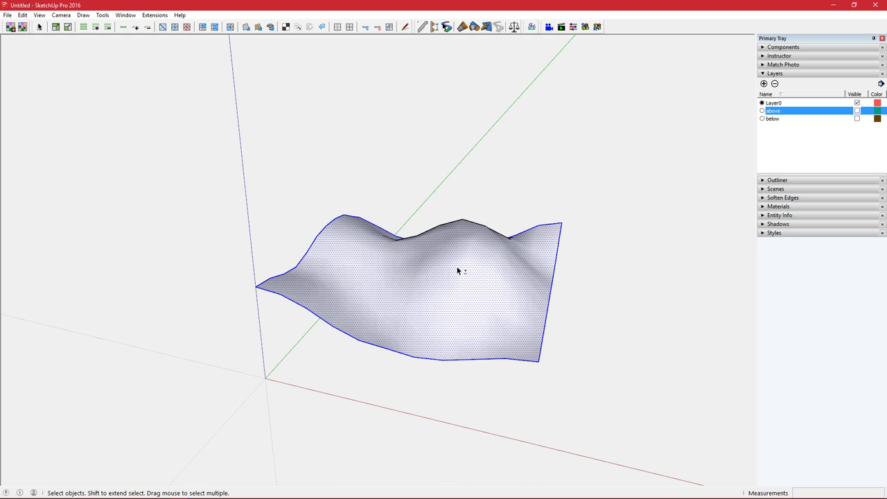
left_click(443, 275, "shift")
Step: Drop the boundary edges To Nearest+Z=? with a Z value of 5, creating a flat base
left_click(154, 14)
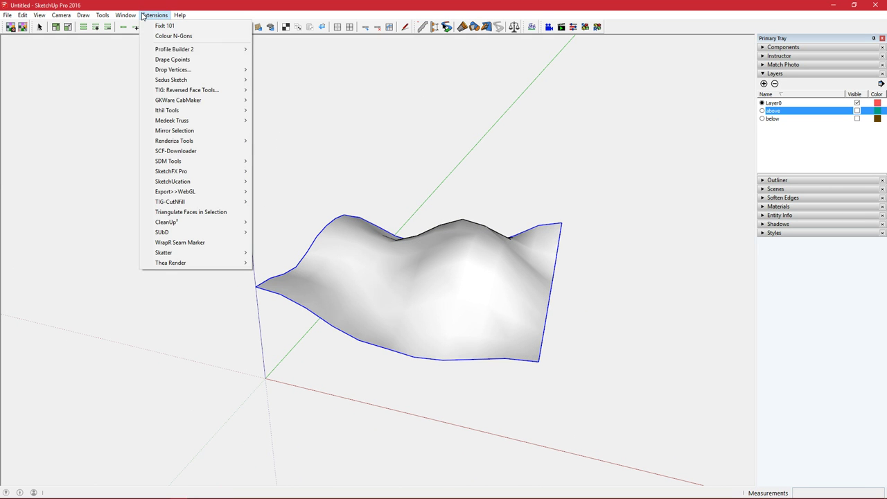
mouse_move(192, 71)
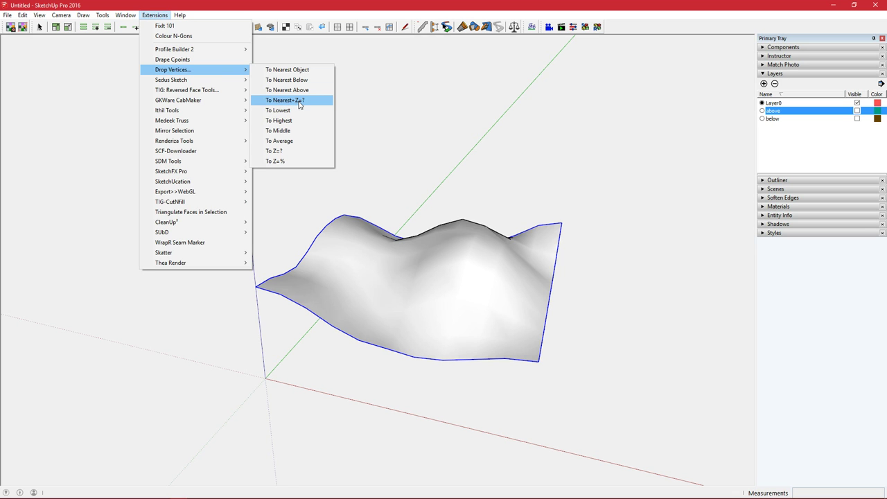
left_click(310, 102)
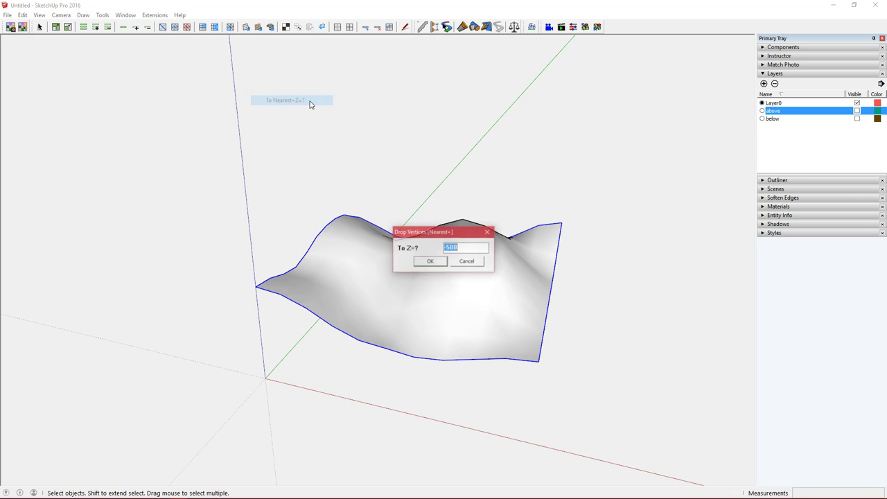
left_click_drag(445, 231, 442, 184)
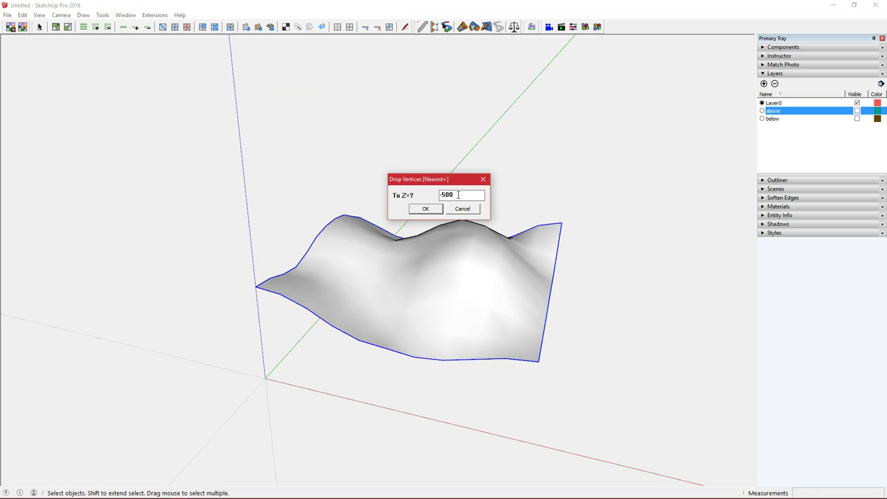
type("5")
left_click(424, 208)
middle_click_drag(329, 351, 279, 334)
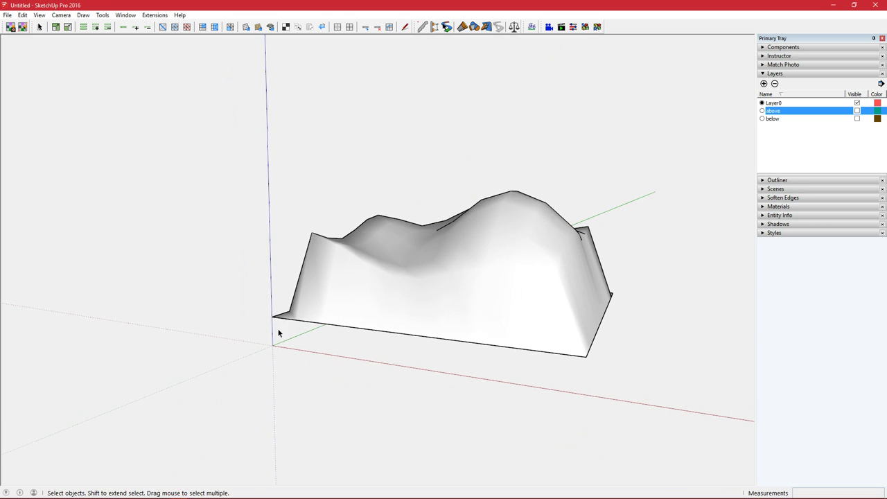
Step: Dimension the 500.0mm offset from the flat base corner to the axis origin
left_click(102, 15)
left_click(158, 184)
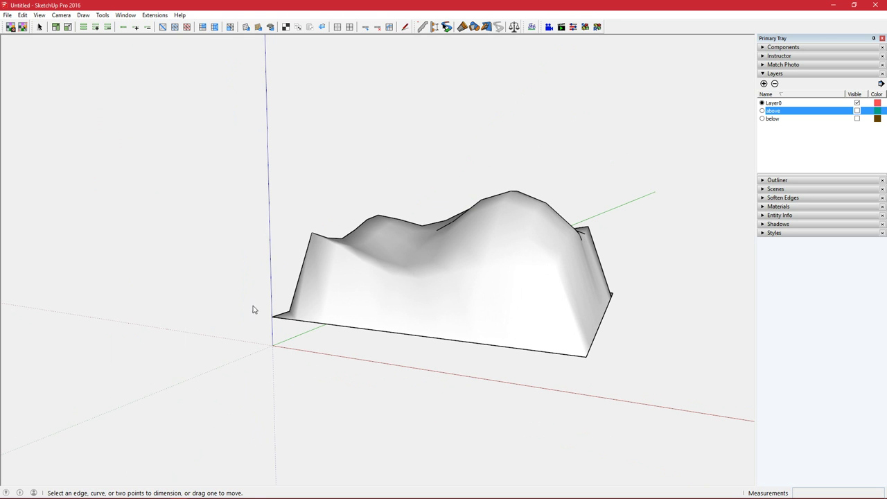
left_click(272, 318)
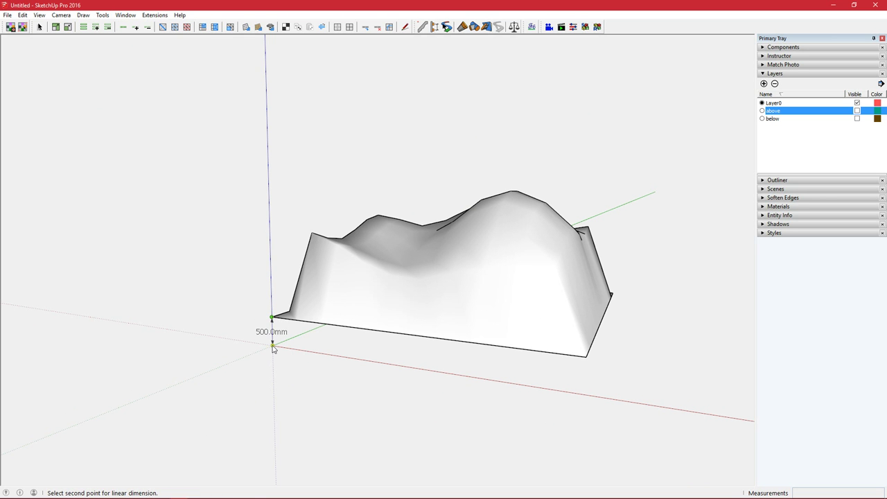
left_click(272, 345)
left_click(253, 331)
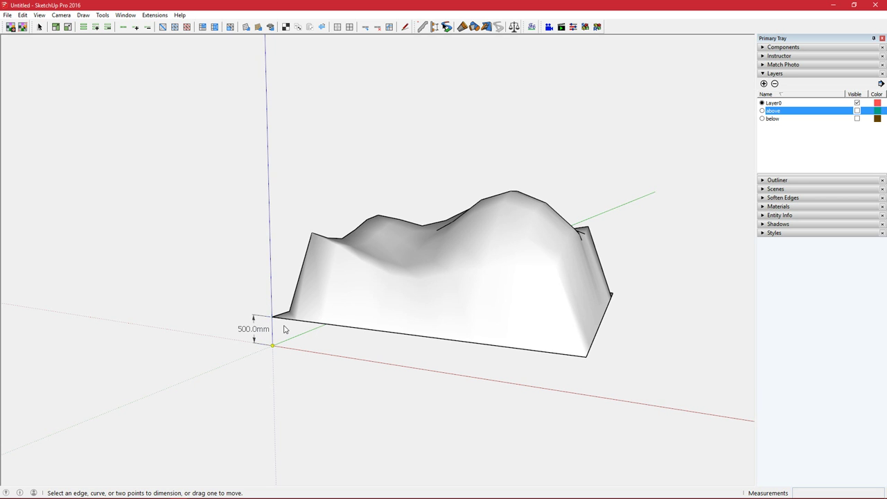
mouse_move(305, 341)
middle_mouse_down()
mouse_move(321, 327)
mouse_move(376, 312)
mouse_move(320, 348)
middle_mouse_up()
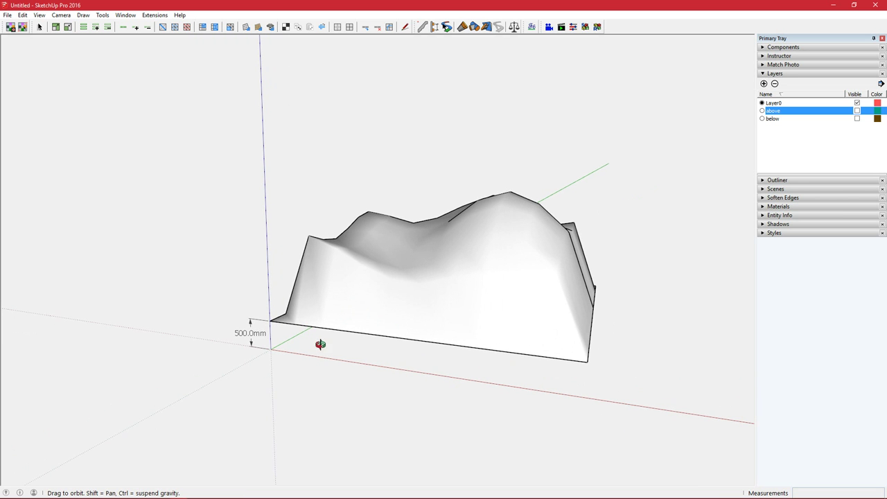
middle_click_drag(358, 311, 318, 219)
Step: Reselect only the terrain's boundary edges and bring up the Drop Vertices submenu
key("space")
double_click(376, 249)
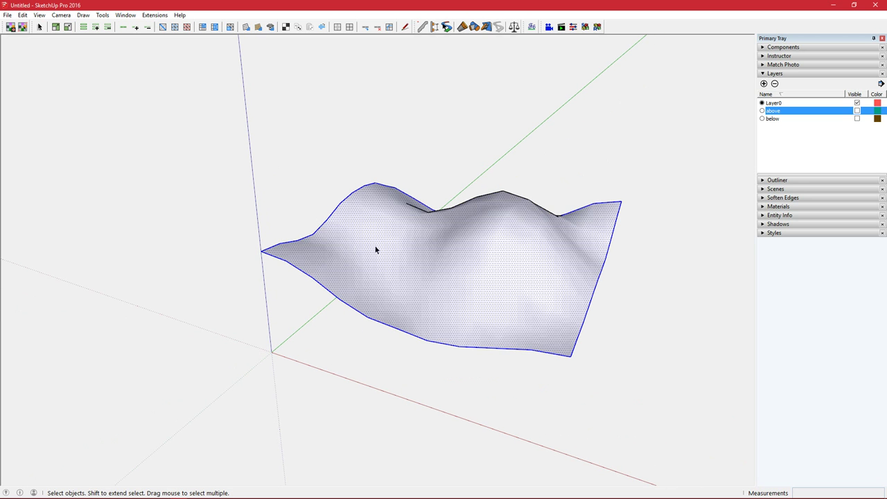
left_click(393, 246, "shift")
left_click(154, 15)
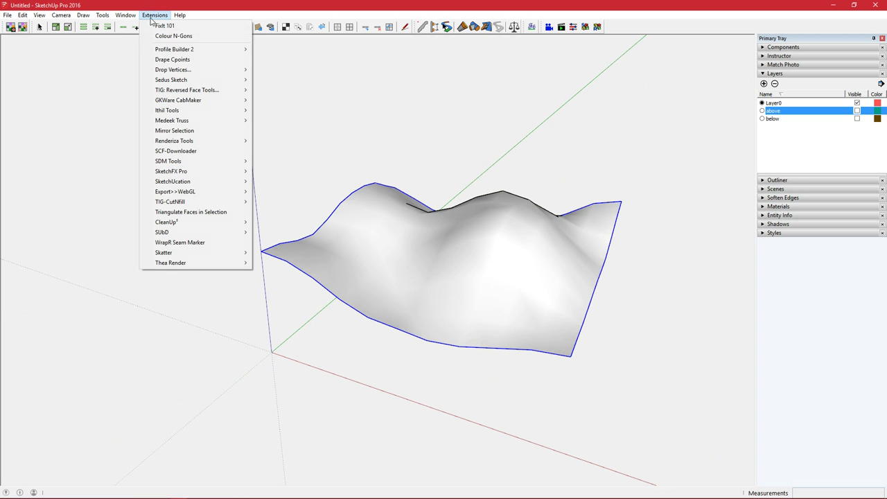
mouse_move(244, 72)
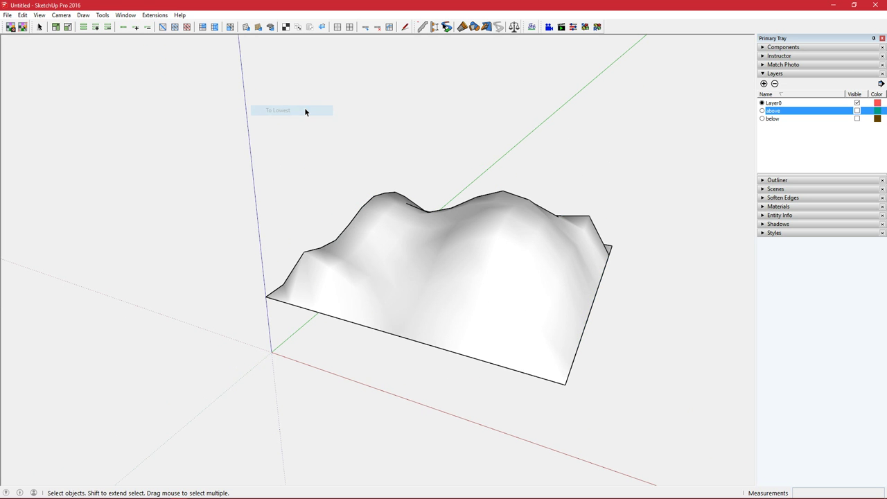
Step: Inspect the To Lowest skirt from several angles, then undo it
middle_click_drag(416, 270, 361, 218)
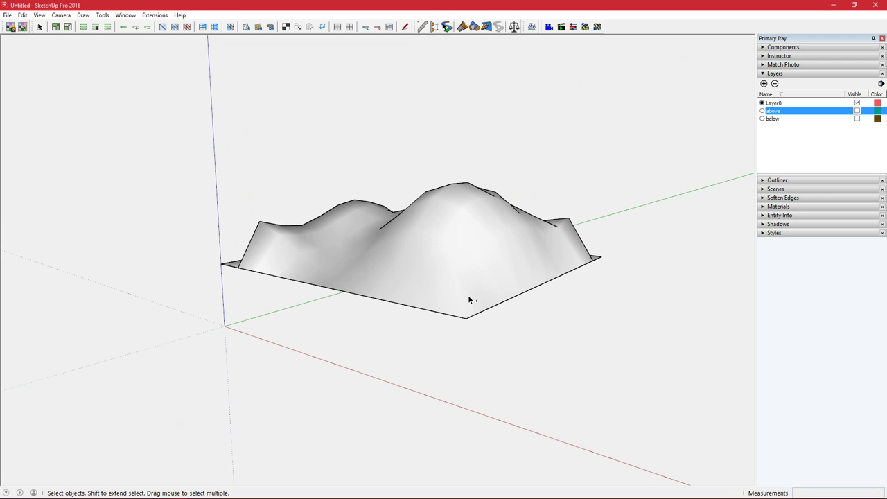
middle_click_drag(367, 271, 331, 274)
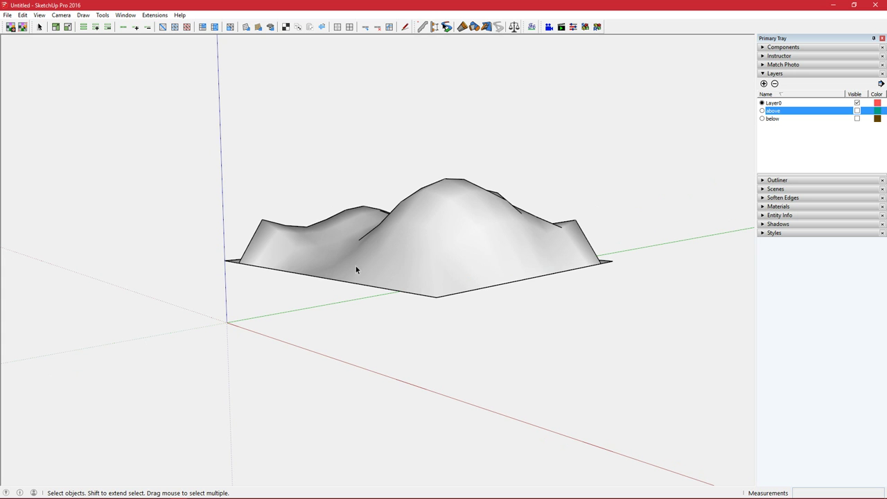
middle_click_drag(376, 294, 344, 298)
key("ctrl+z")
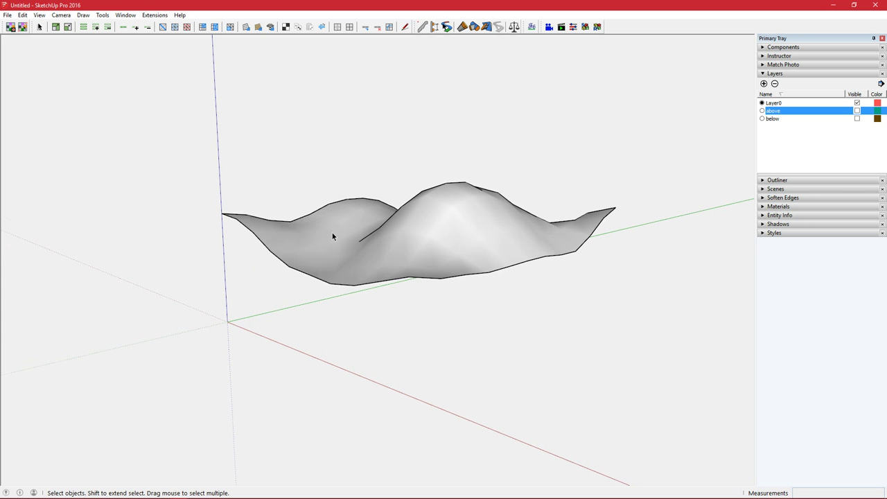
middle_click_drag(332, 237, 356, 271)
left_click(360, 260)
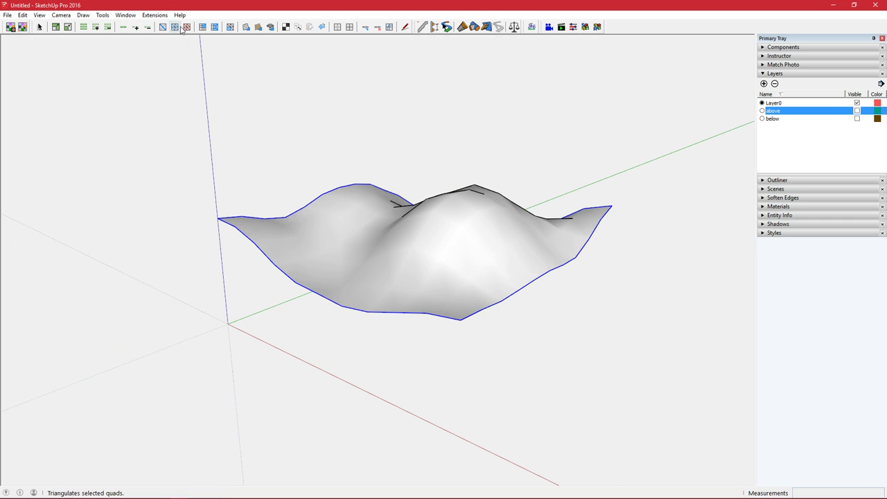
left_click(154, 15)
mouse_move(199, 70)
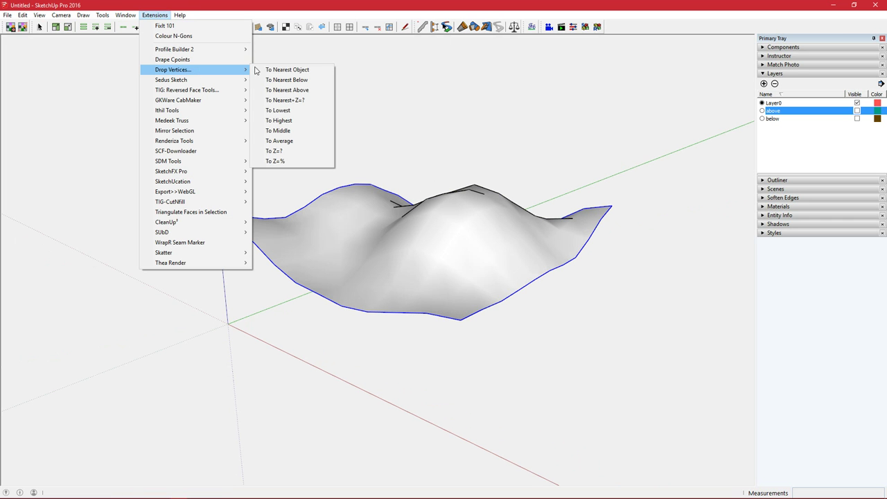
left_click(295, 122)
middle_click_drag(394, 182, 525, 199)
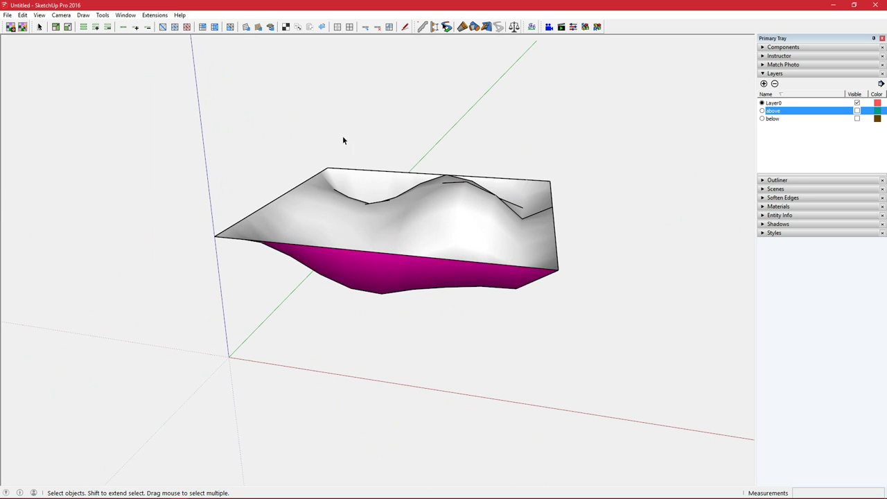
middle_click_drag(489, 253, 421, 198)
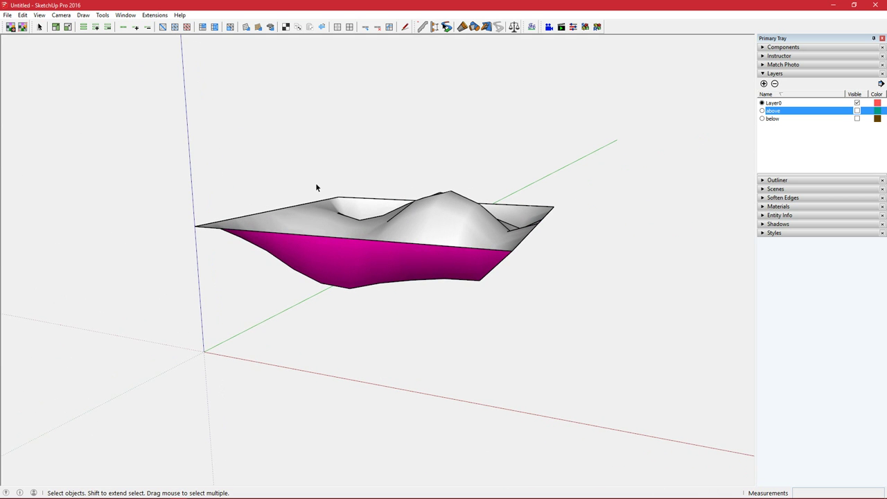
key("ctrl+z")
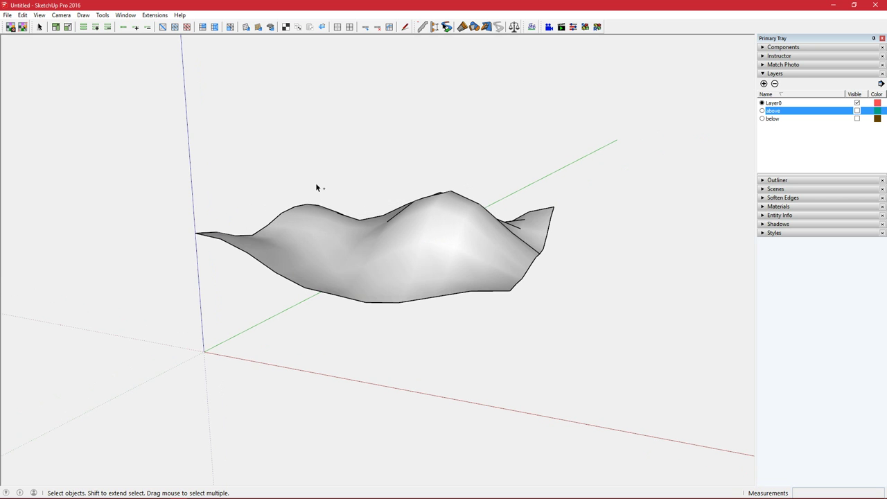
key("ctrl+y")
key("ctrl+z")
key("ctrl+y")
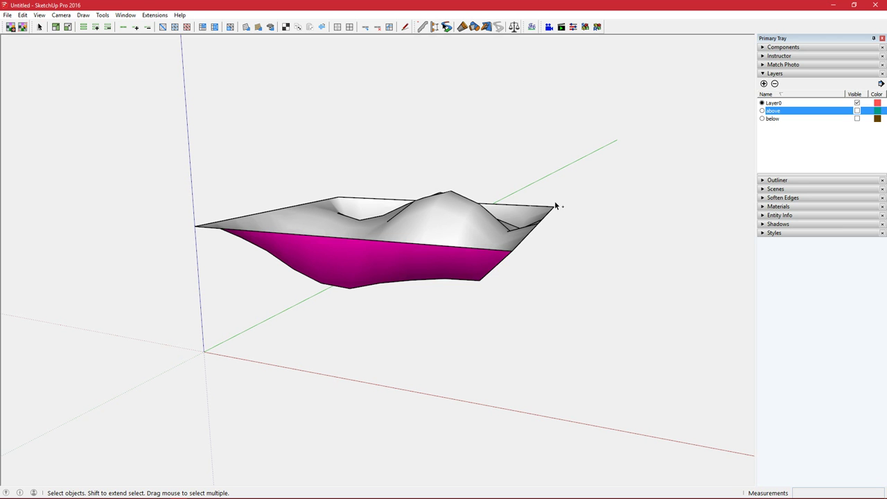
key("ctrl+z")
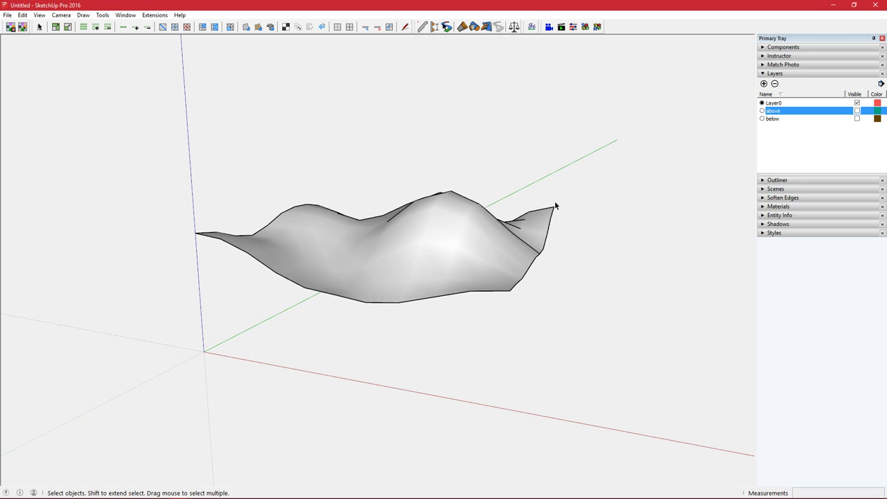
middle_click_drag(554, 205, 366, 275)
Step: Drop the terrain's boundary vertices To Middle and orbit to view the magenta underside
left_click(374, 272)
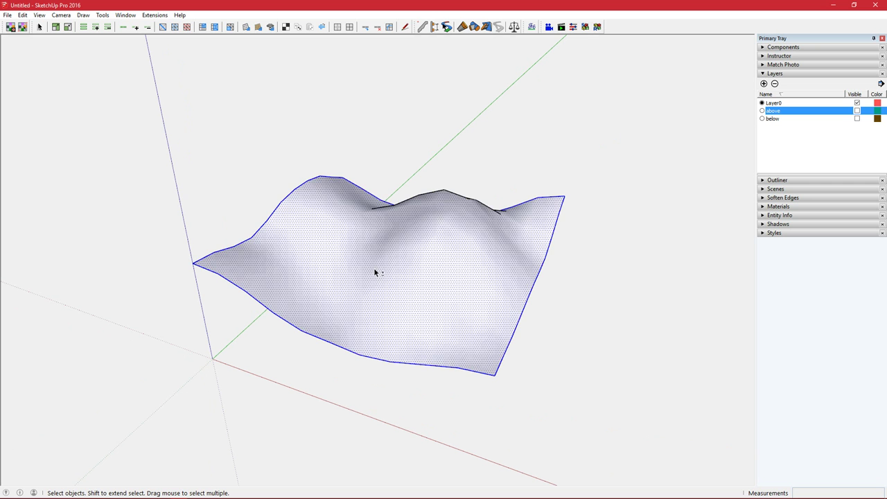
left_click(154, 15)
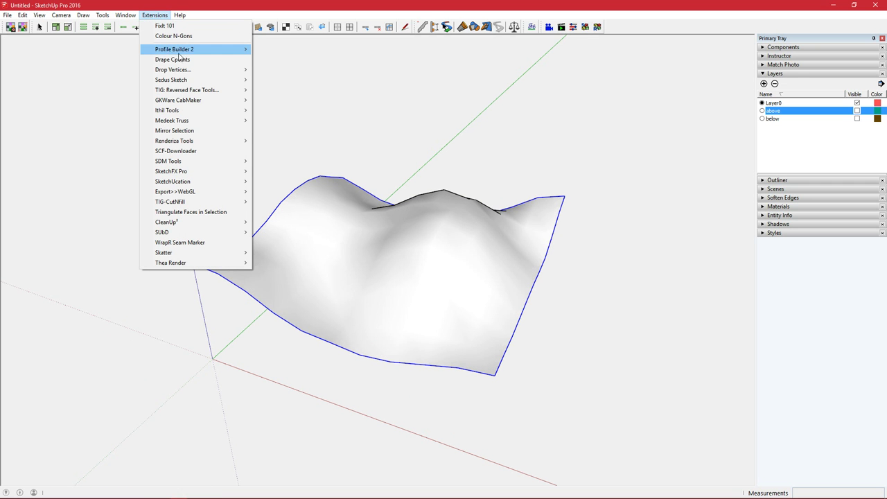
mouse_move(233, 72)
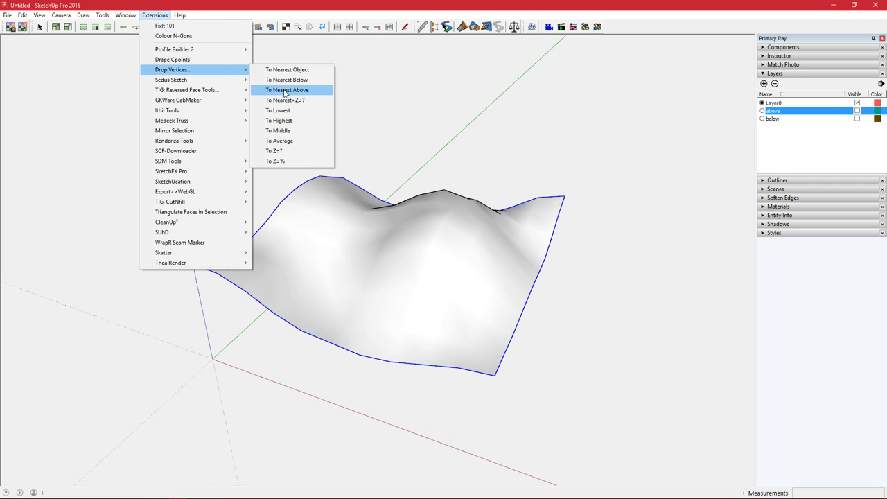
left_click(294, 132)
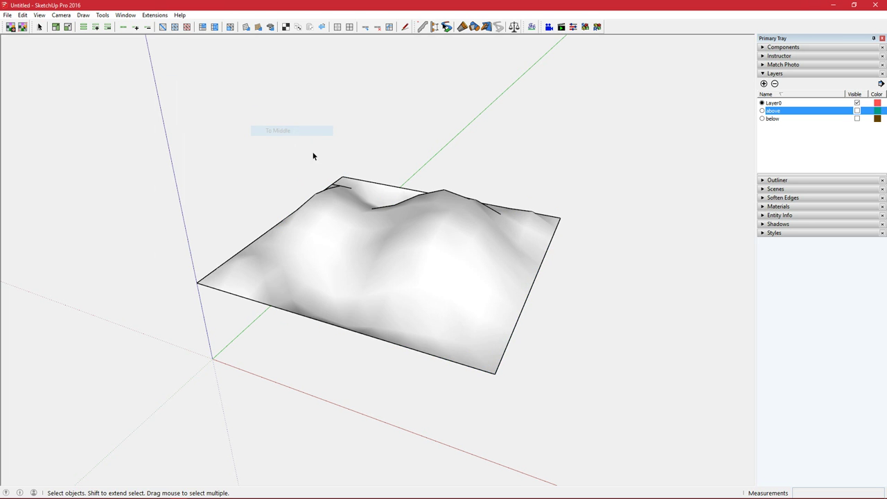
middle_click_drag(314, 157, 525, 245)
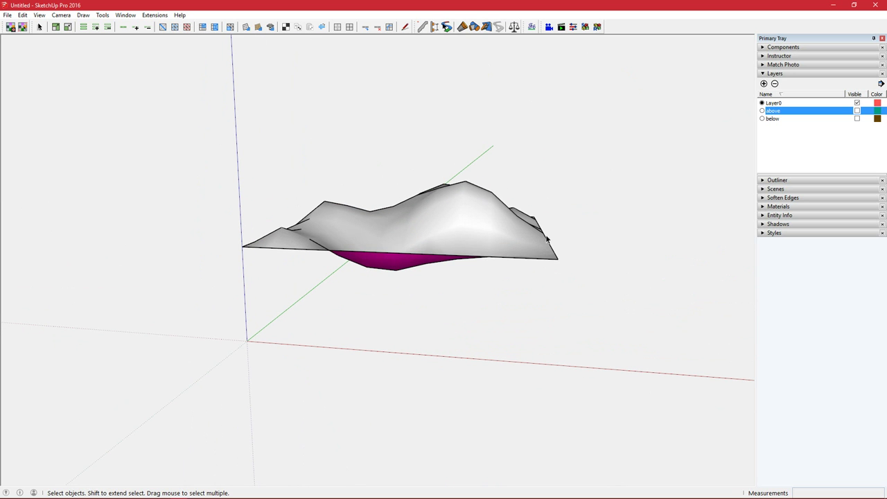
middle_click_drag(558, 241, 280, 254)
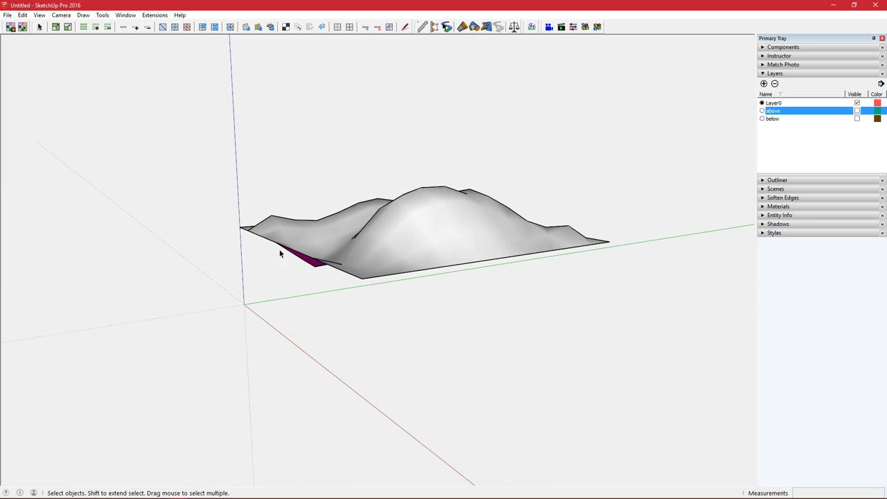
middle_click_drag(574, 246, 396, 219)
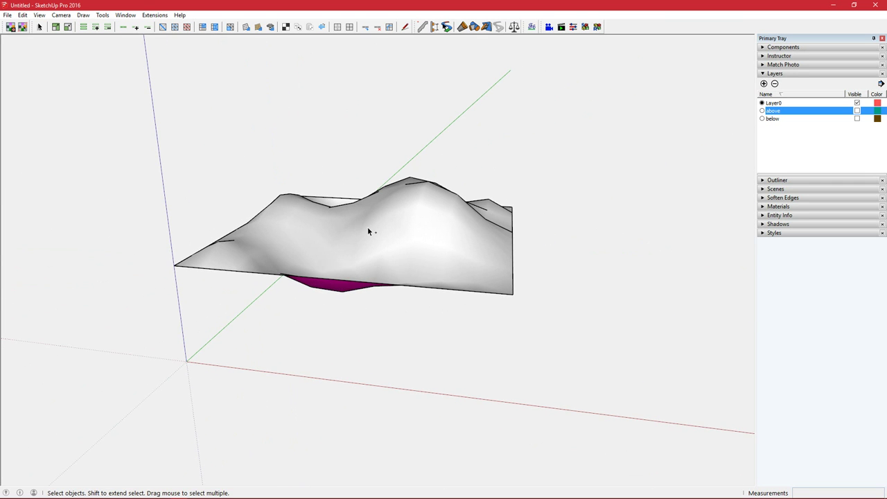
Step: Apply Drop Vertices To Average to the terrain, inspect the result, and reselect the surface
double_click(364, 220)
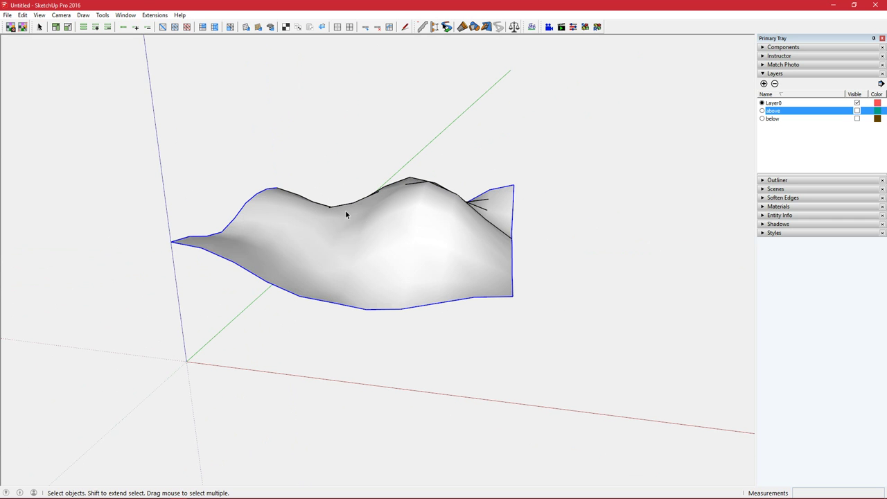
left_click(154, 15)
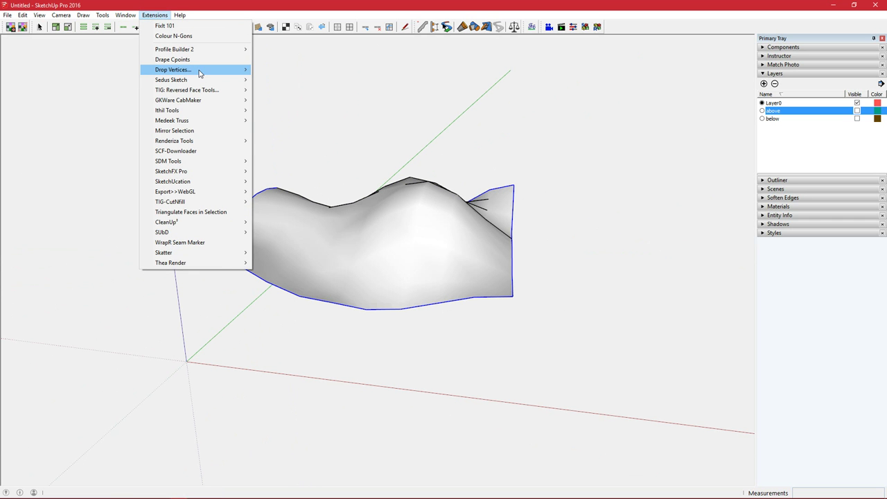
mouse_move(199, 73)
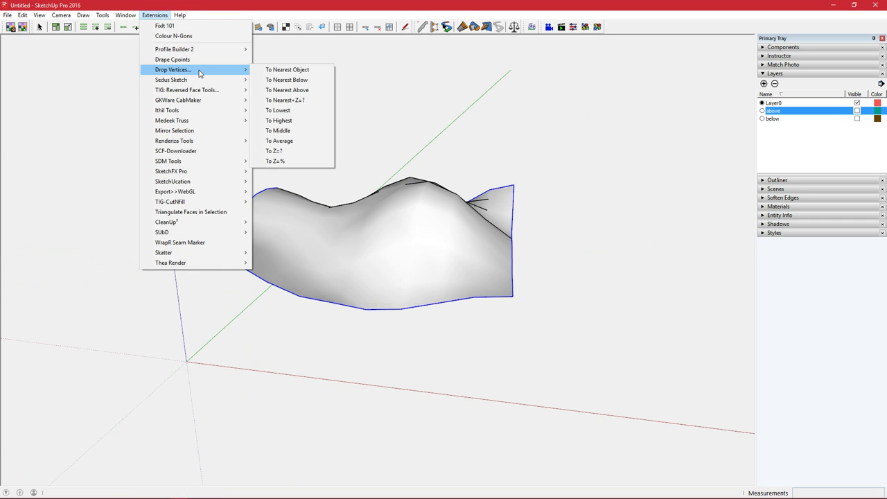
left_click(295, 142)
middle_click_drag(322, 208, 358, 260)
left_click(329, 257)
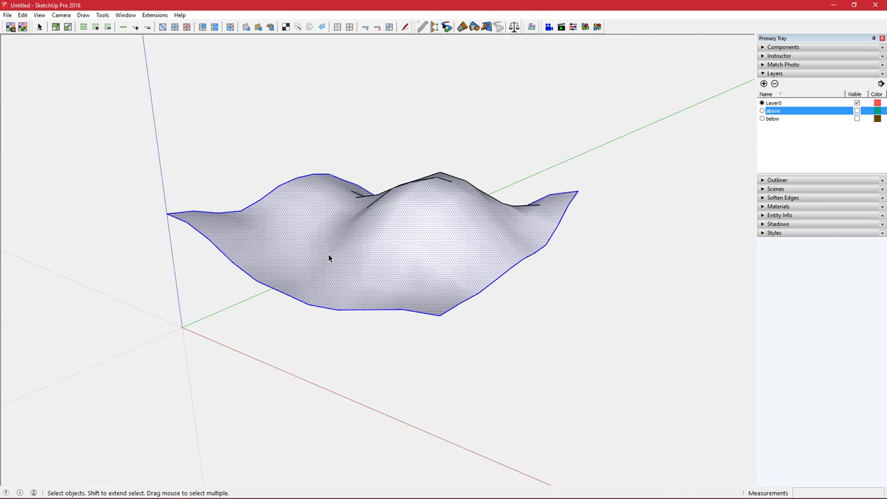
Step: Drop the selected terrain boundary edges to a fixed Z height of -250 with Drop Vertices
left_click(334, 250, "shift")
left_click(149, 15)
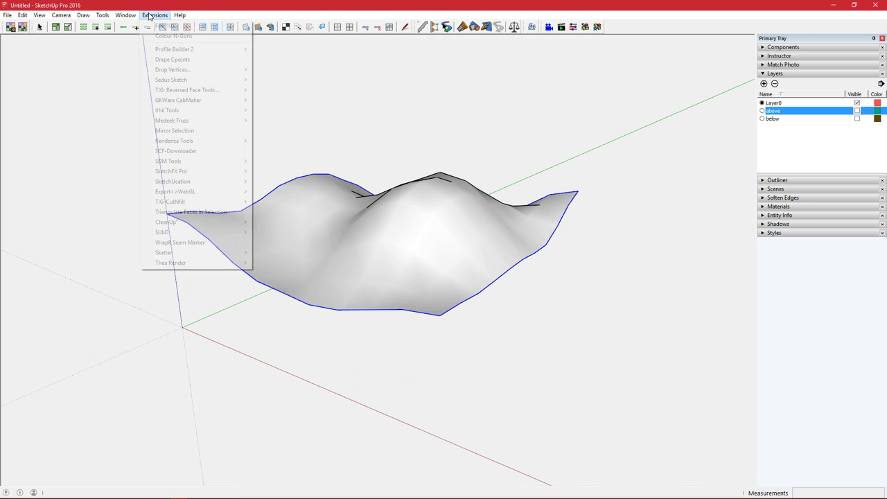
mouse_move(222, 73)
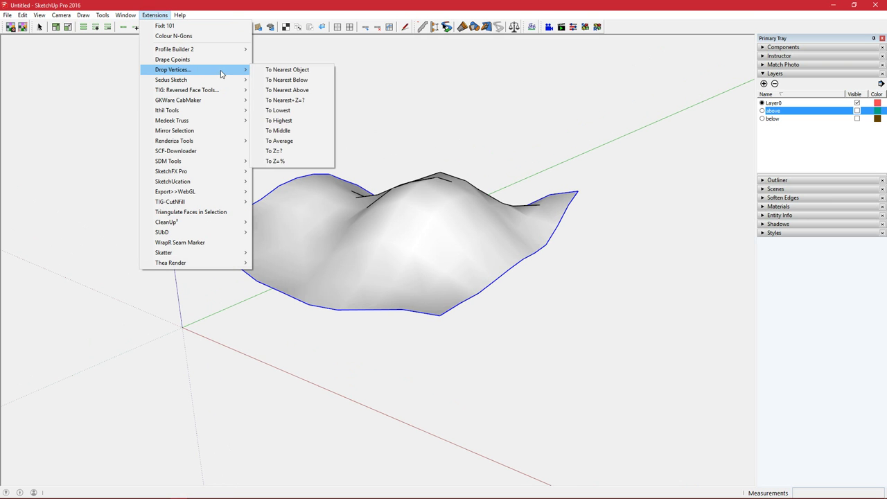
left_click(291, 152)
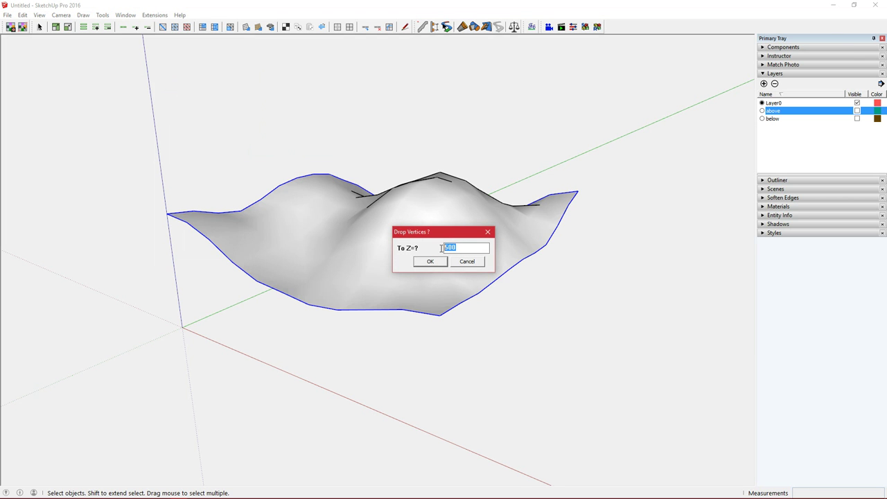
type("-2")
left_click(430, 261)
Step: Orbit around the terrain to a steeper, higher overhead view of the dropped edges
middle_click_drag(243, 327, 288, 304)
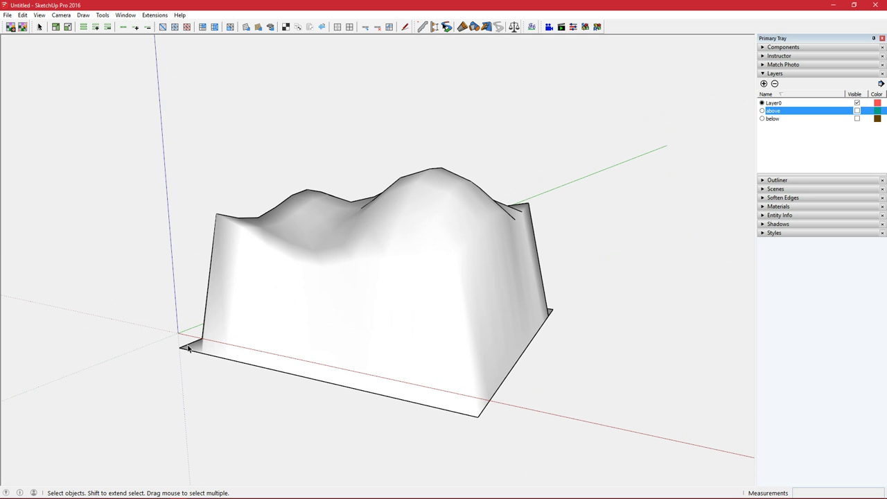
middle_click_drag(288, 332, 216, 239)
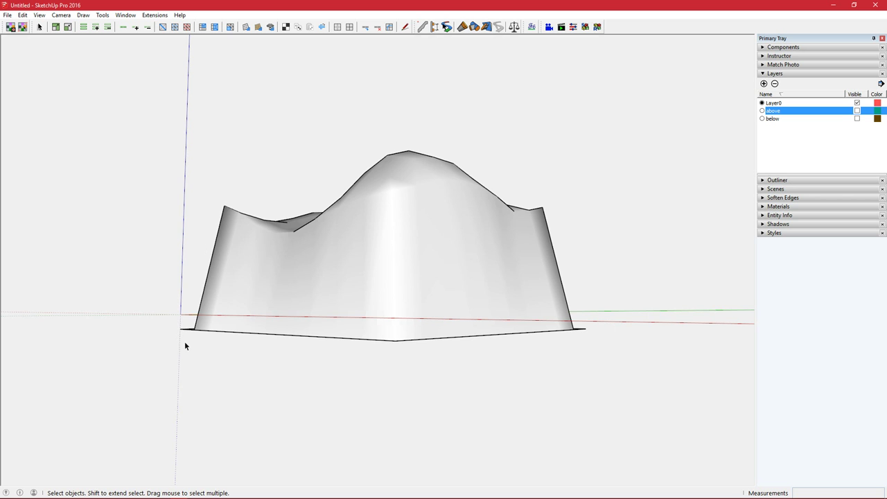
middle_click_drag(208, 217, 231, 312)
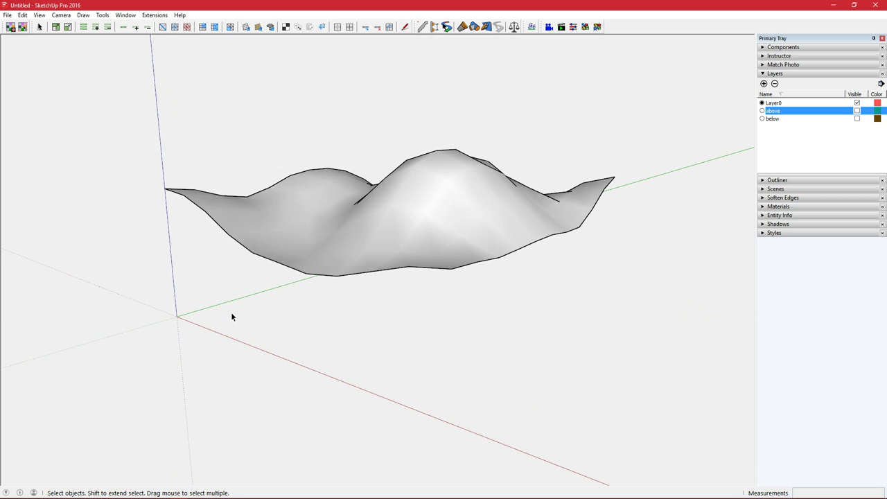
middle_click_drag(301, 194, 345, 272)
Step: Select the whole terrain mesh, apply a 25.0% To Z% vertex drop, and inspect the result
triple_click(332, 229)
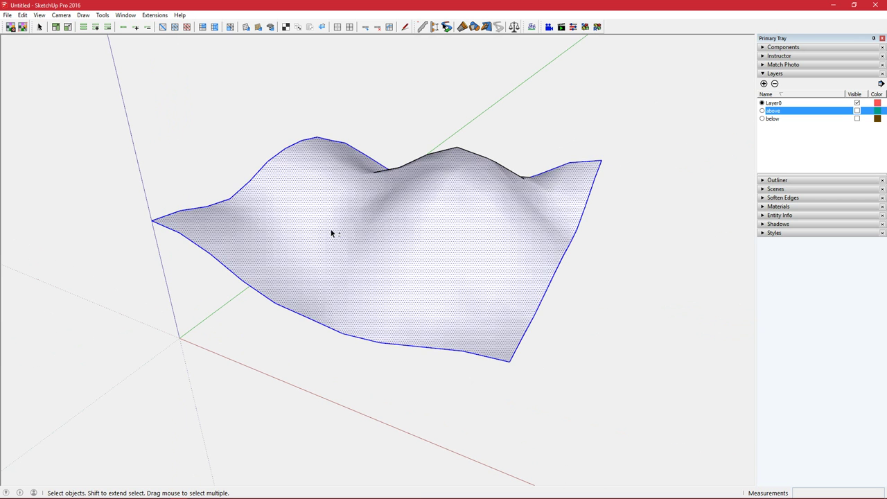
left_click(154, 14)
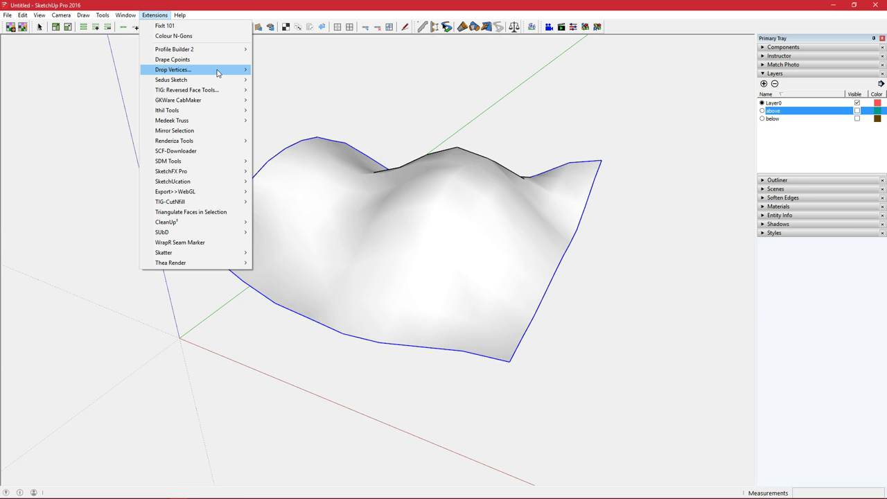
mouse_move(218, 70)
left_click(294, 165)
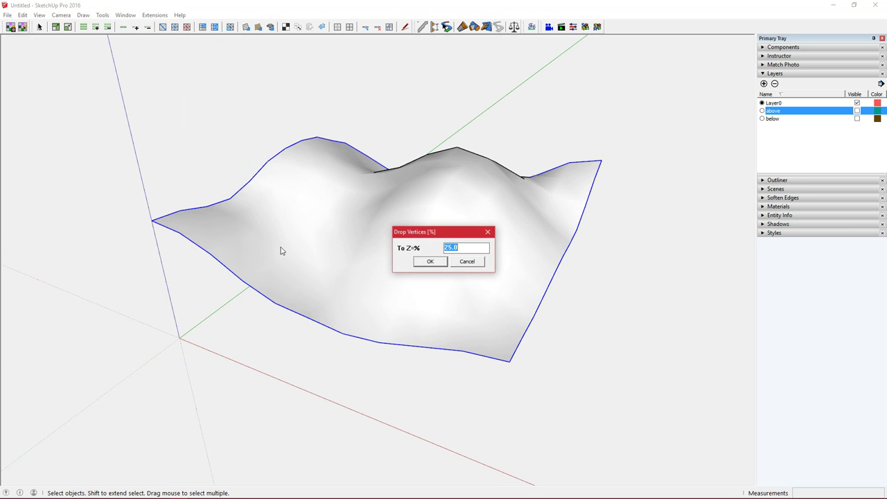
left_click_drag(427, 233, 426, 167)
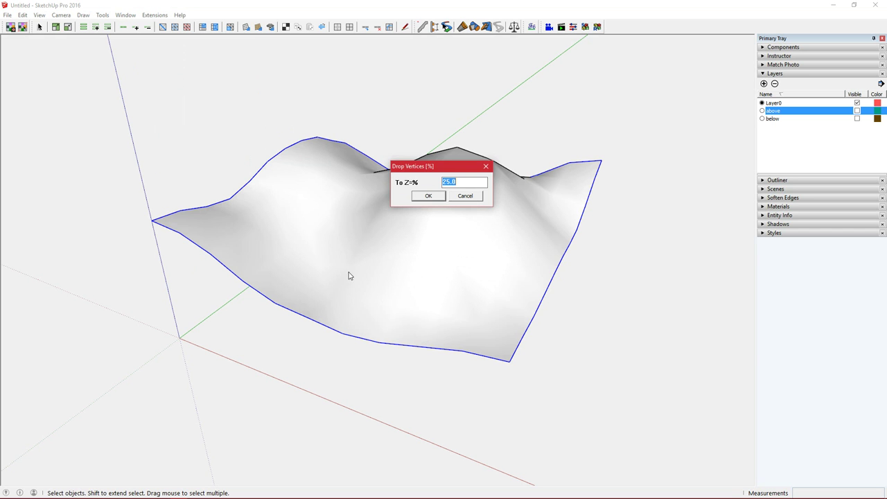
left_click(429, 197)
middle_click_drag(396, 222, 173, 220)
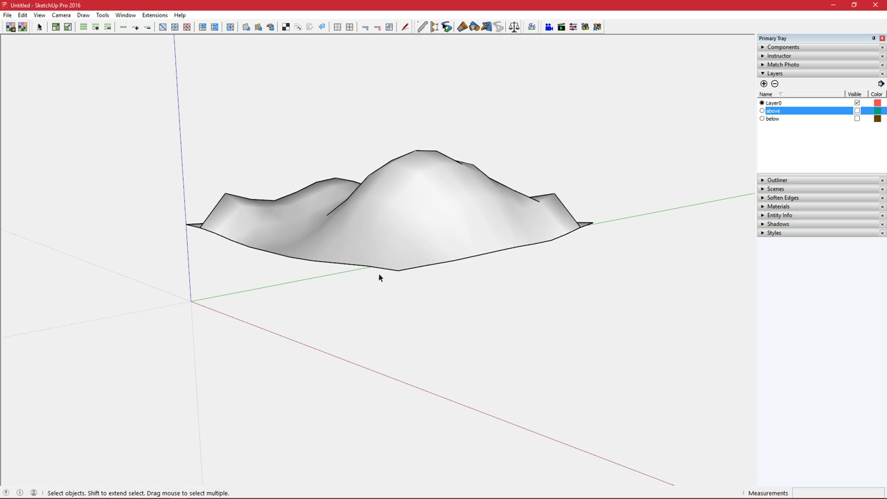
middle_click_drag(474, 257, 365, 252)
Step: Reselect the terrain, apply a 50% To Z% vertex drop, and orbit to review it
left_click(360, 232)
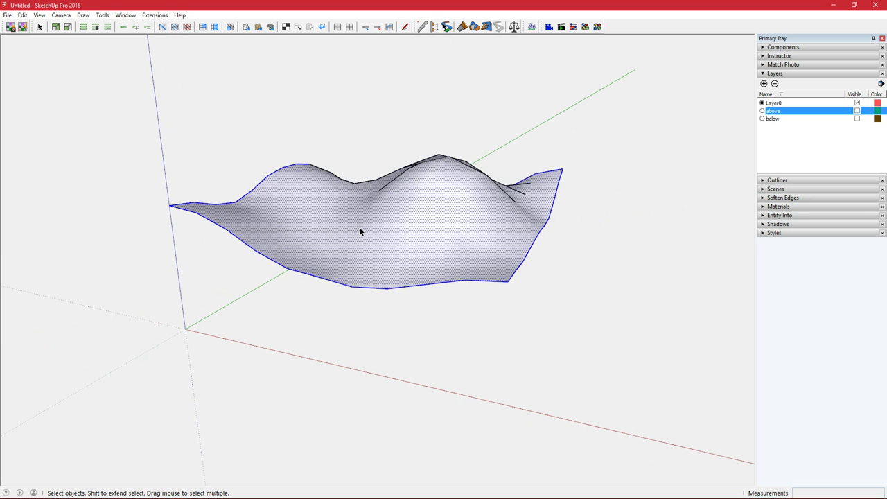
left_click(155, 14)
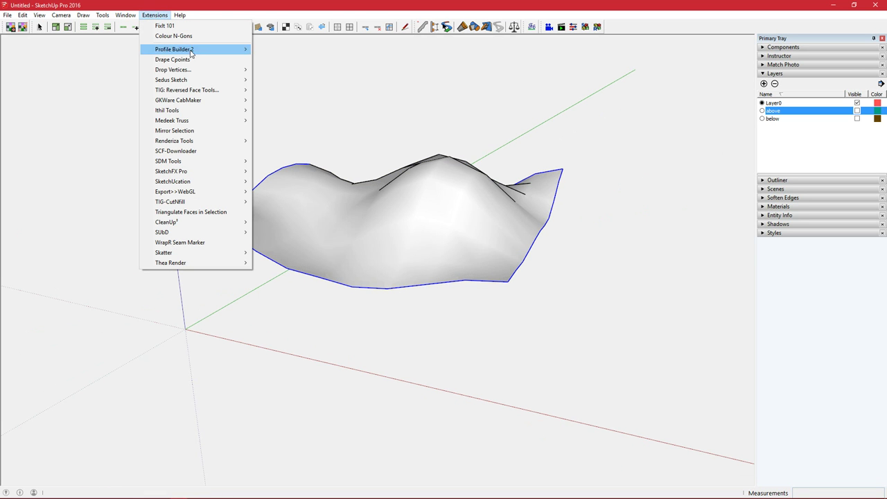
mouse_move(224, 74)
left_click(293, 163)
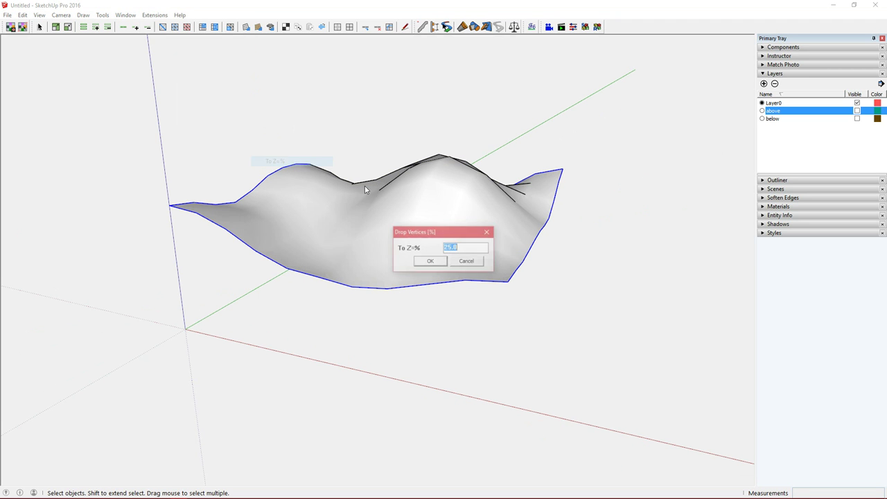
left_click_drag(467, 234, 380, 164)
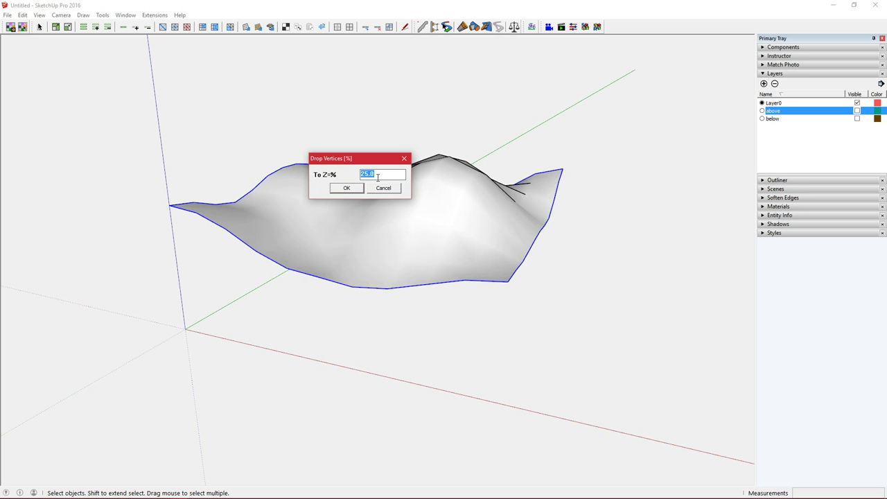
type("50")
left_click(349, 189)
middle_click_drag(419, 220, 395, 223)
middle_click_drag(260, 201, 307, 254)
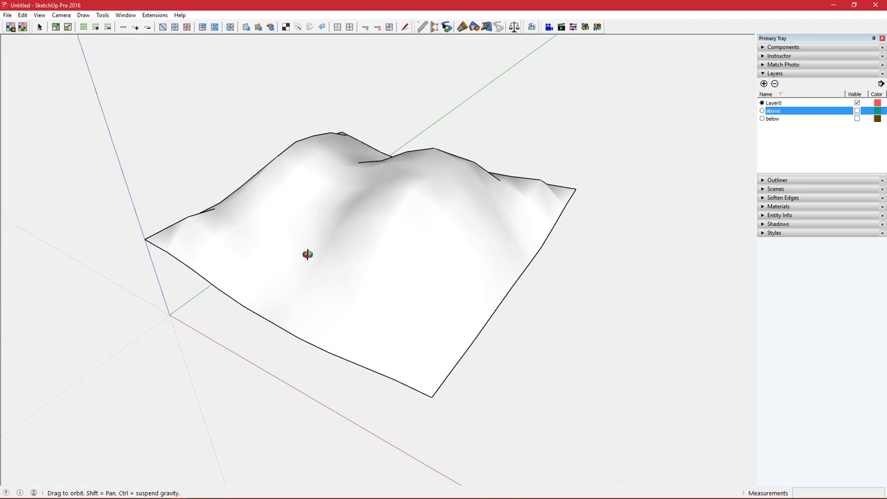
Step: Reopen the Drop Vertices options and dismiss them without applying anything
left_click(154, 14)
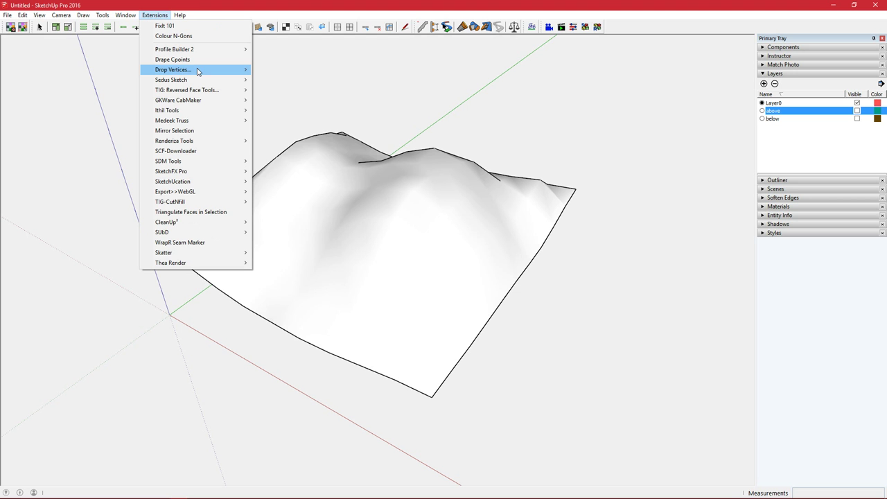
mouse_move(199, 74)
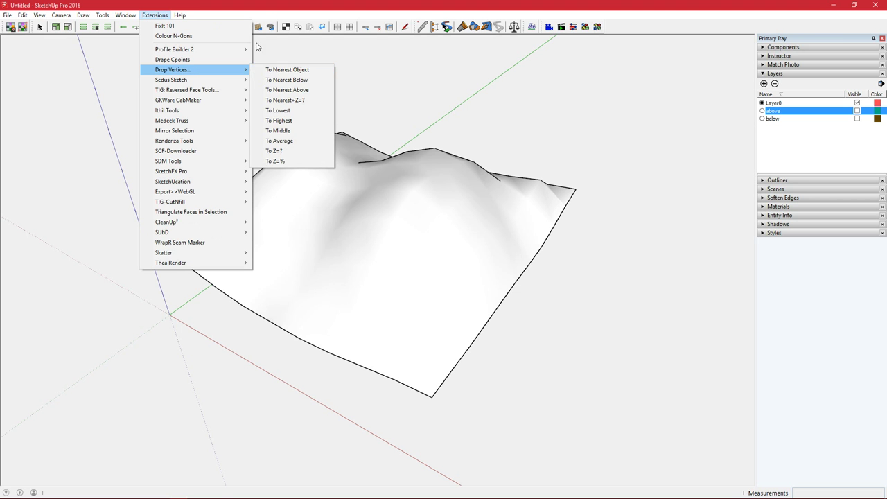
left_click(280, 5)
Step: Search the SketchUcation PluginStore in Chrome for 'drop vert'
left_click(107, 493)
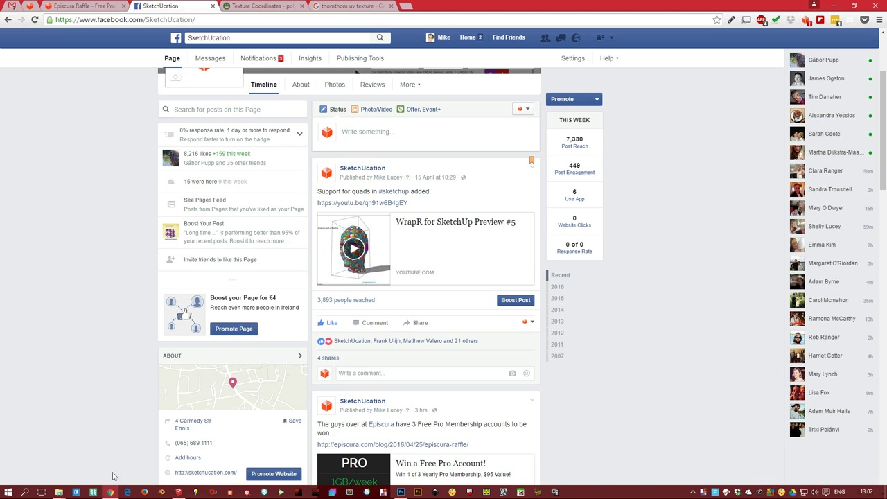
left_click(50, 6)
left_click(31, 6)
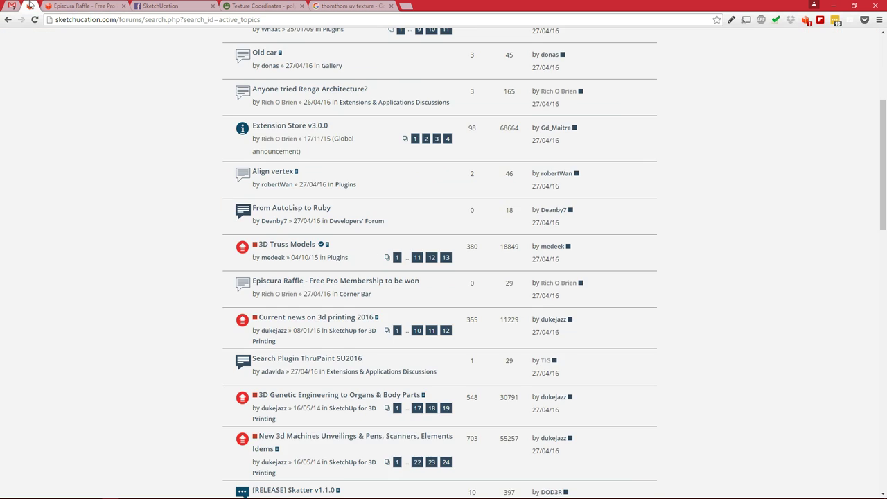
scroll(640, 135, "up", 3)
left_click(616, 66)
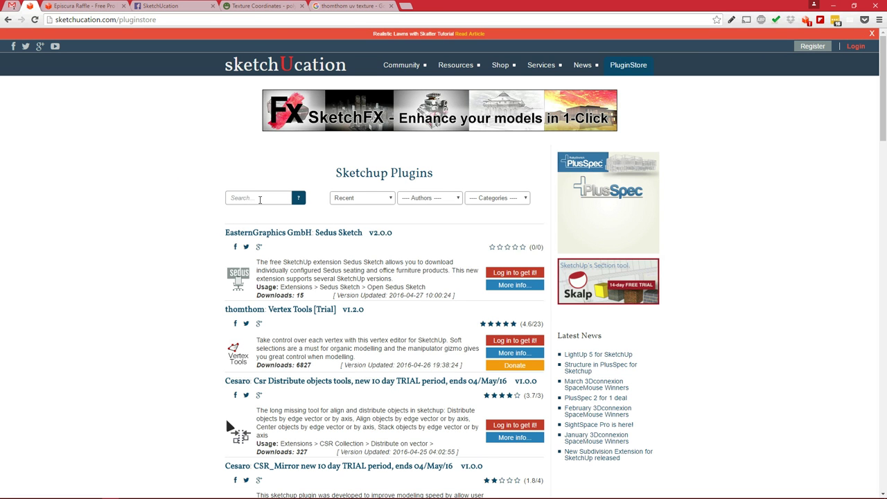
left_click(260, 199)
type("drop vert")
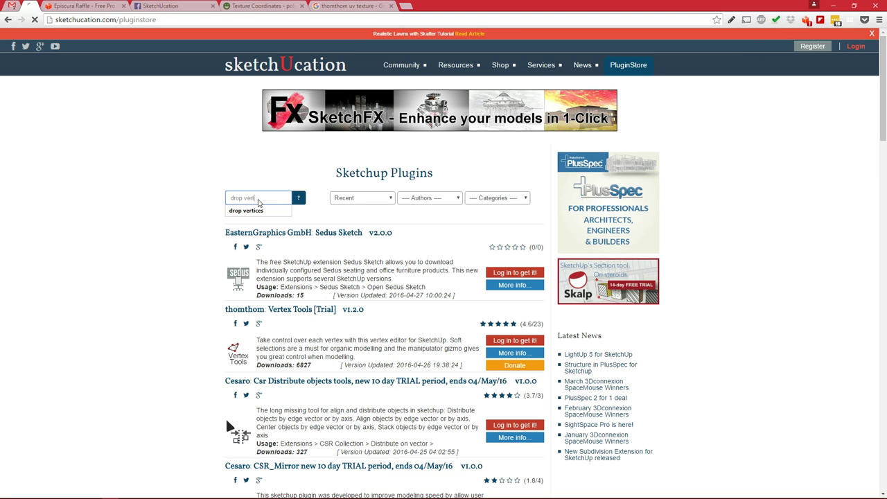
key("Return")
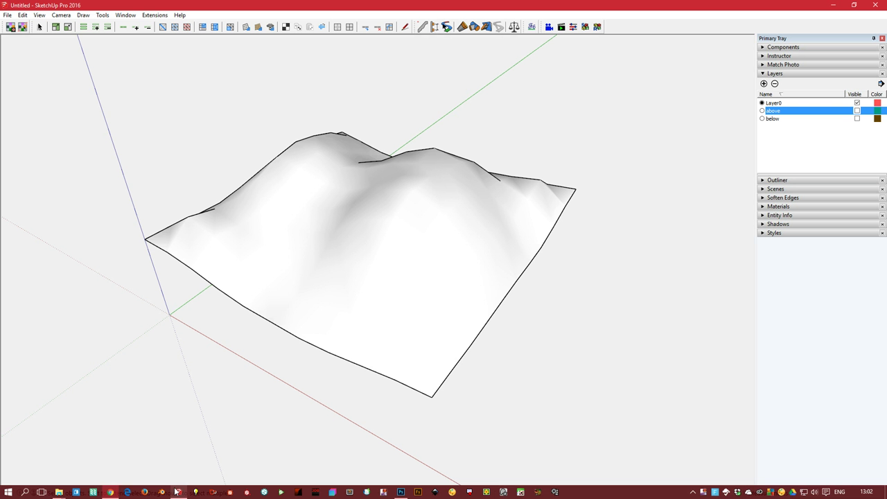
Step: Back in SketchUp, enable the ExtensionStore toolbar and open the ExtensionStore window
left_click(179, 492)
right_click(123, 26)
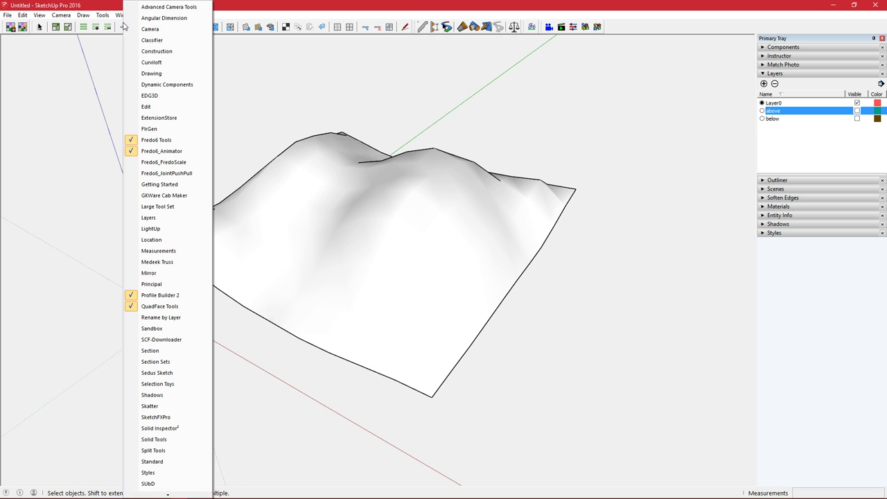
left_click(167, 123)
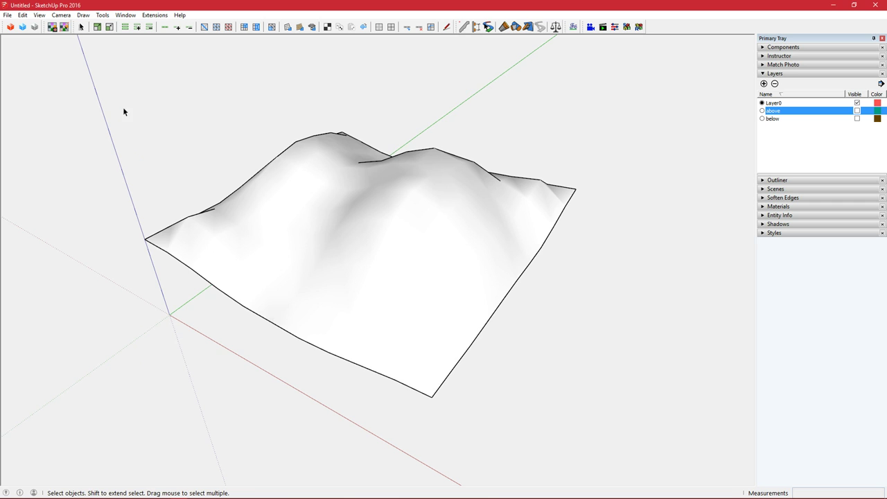
left_click(11, 26)
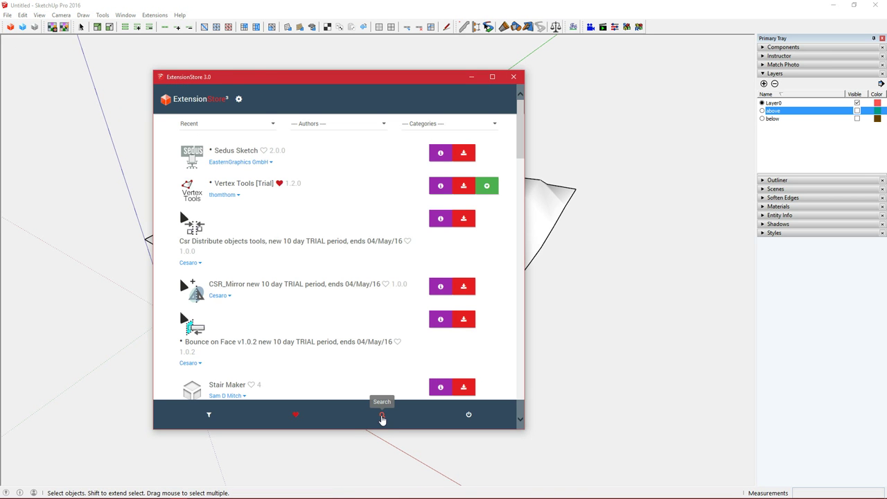
Step: Search the ExtensionStore for 'drop vert' and expand TIG's Drop Vertices 2.0 details
left_click(381, 415)
left_click(257, 125)
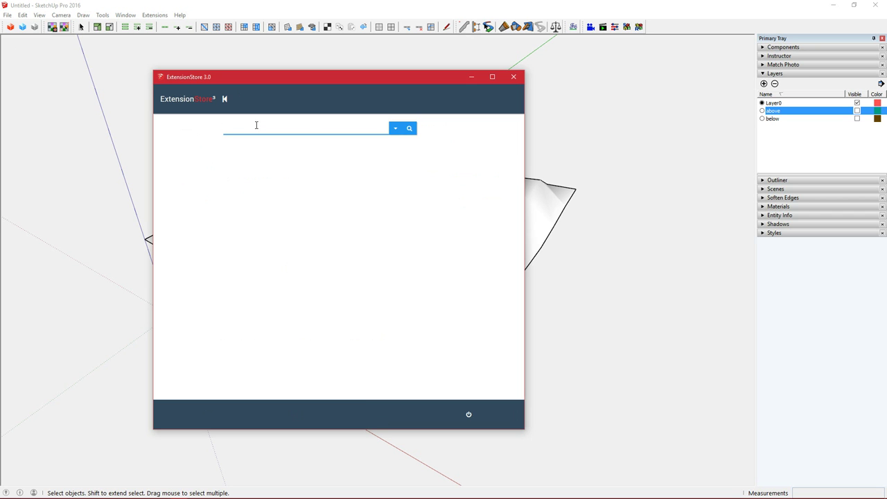
type("drop vert")
key("Return")
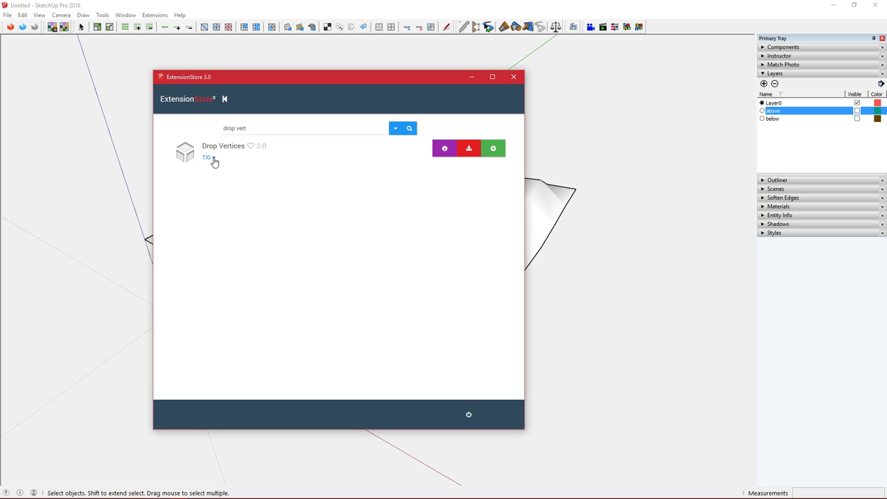
left_click(213, 158)
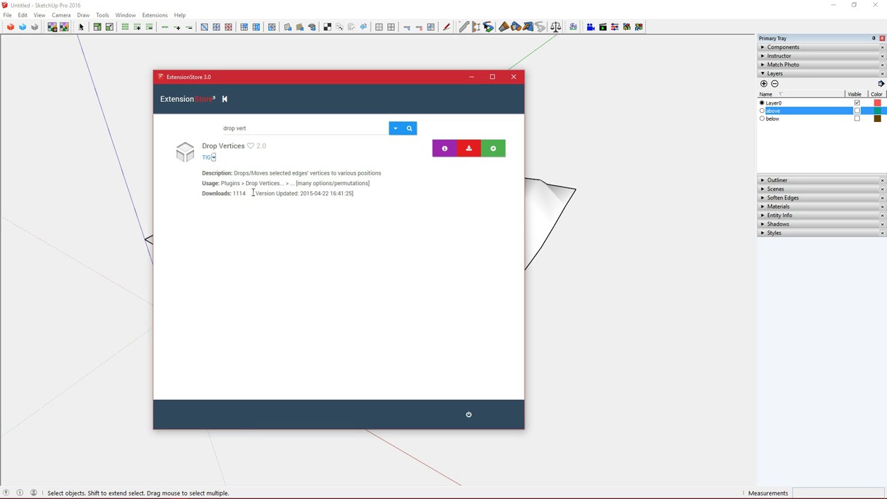